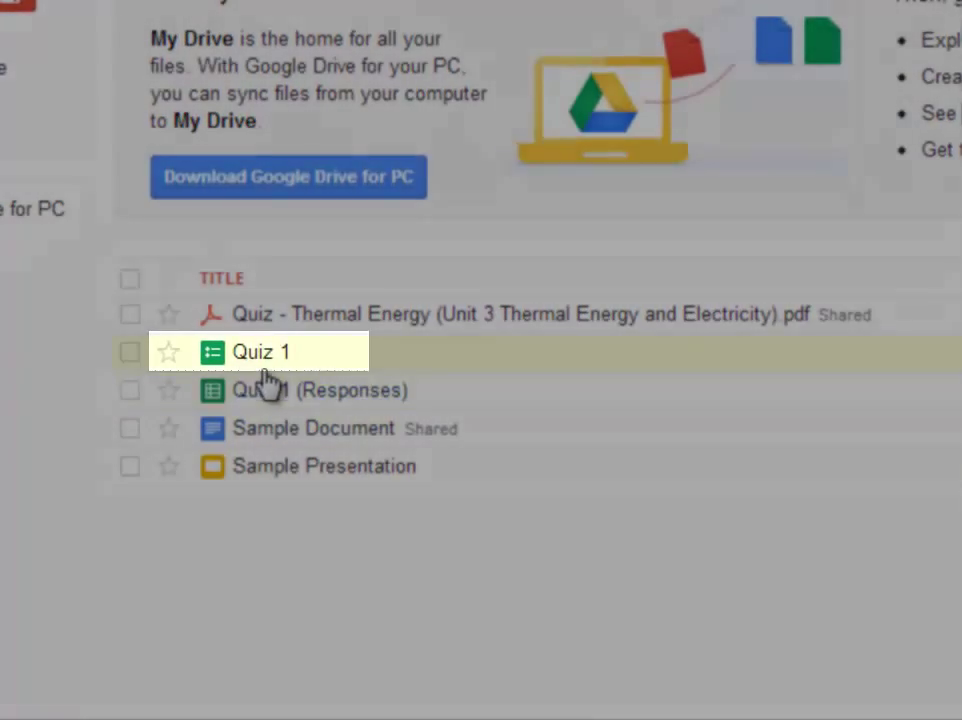
Step: Open the Quiz 1 form from My Drive in the form editor
left_click(262, 356)
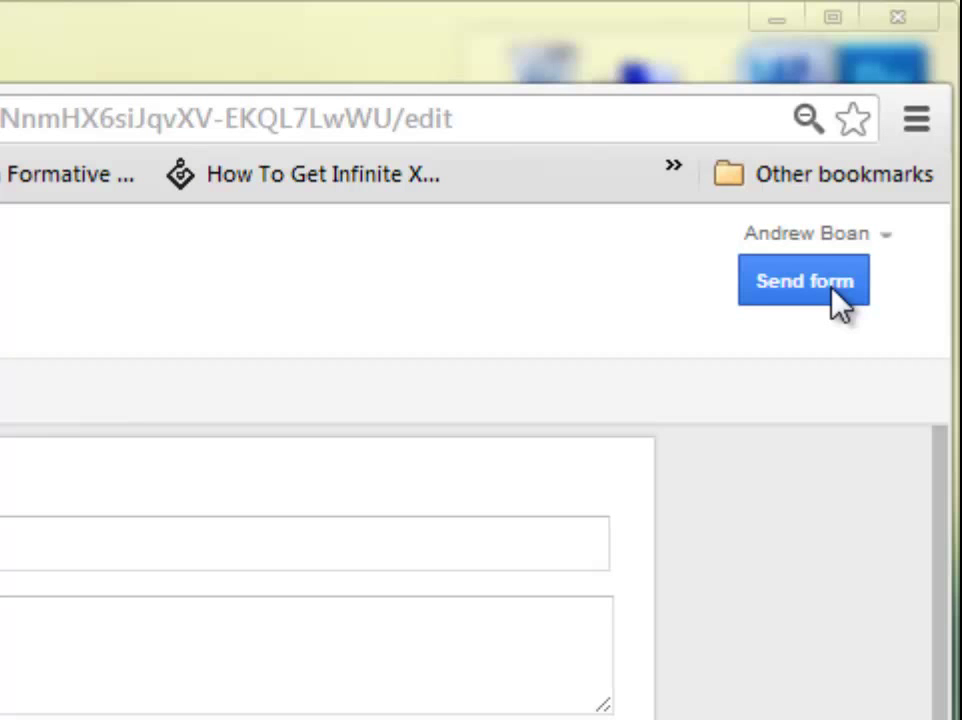
Step: Bring up the Send form dialog and enter a recipient e-mail address
left_click(831, 289)
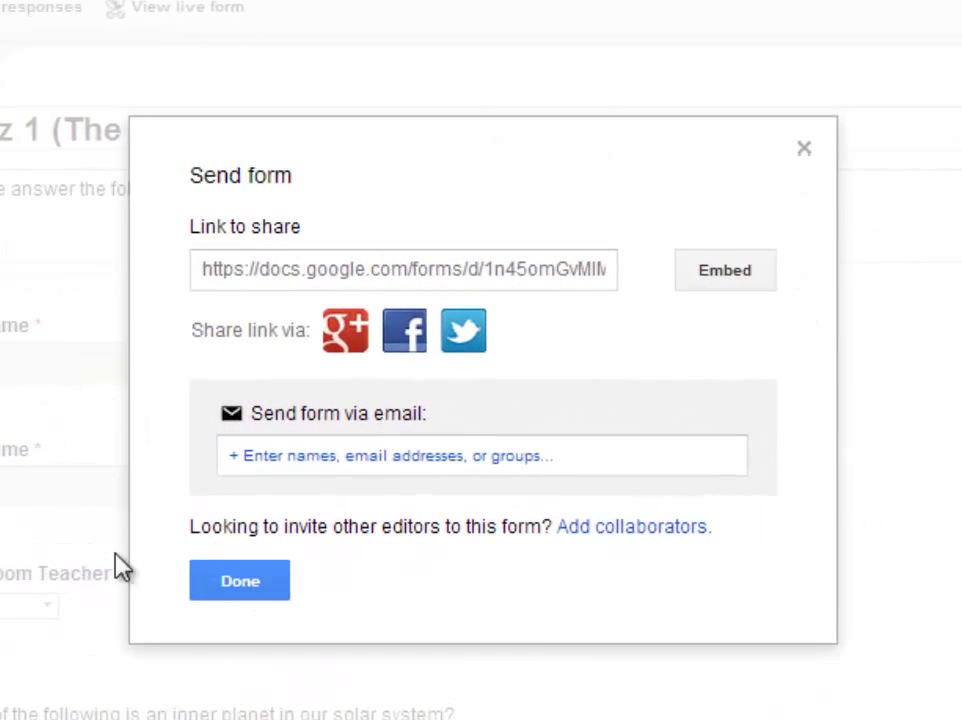
left_click(420, 275)
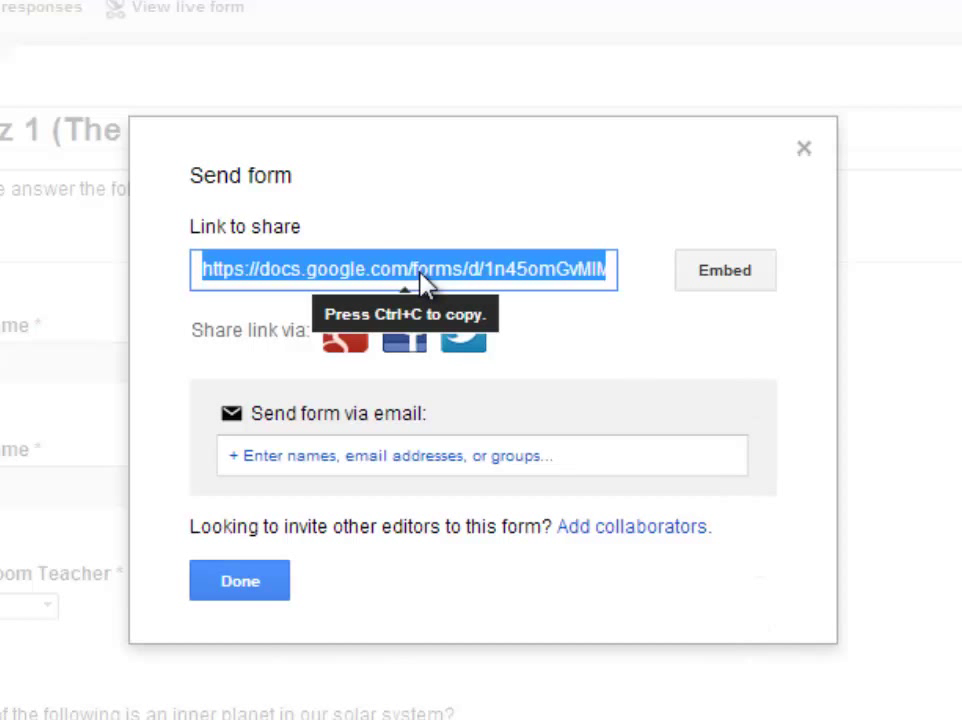
left_click(400, 458)
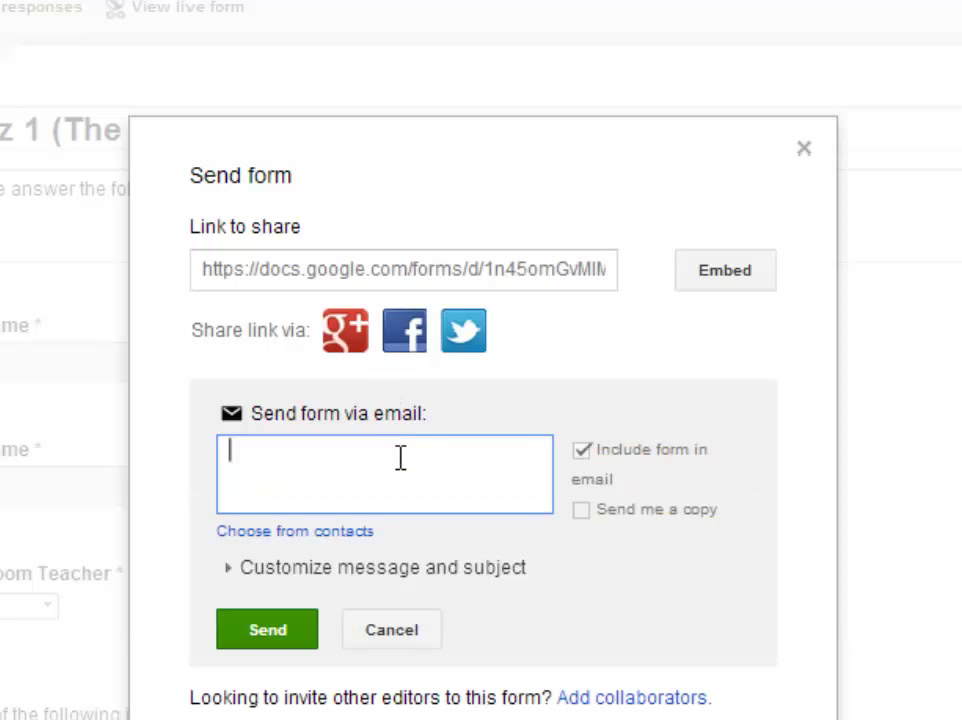
type("yourname@gmail.cum")
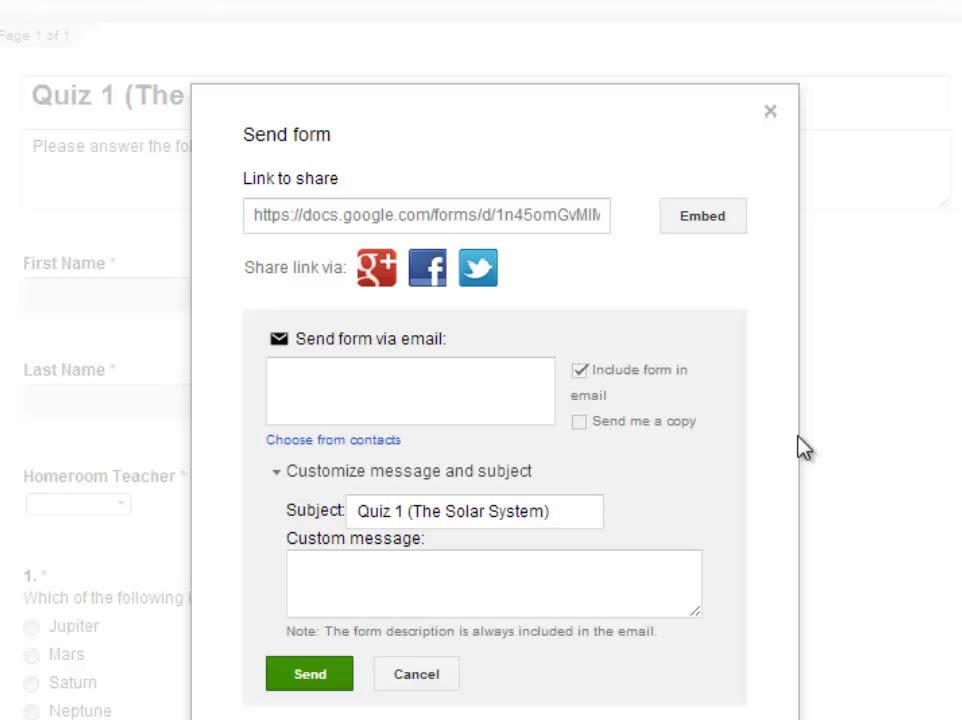
Step: Select the form's Link to share URL and copy it
left_click(527, 224)
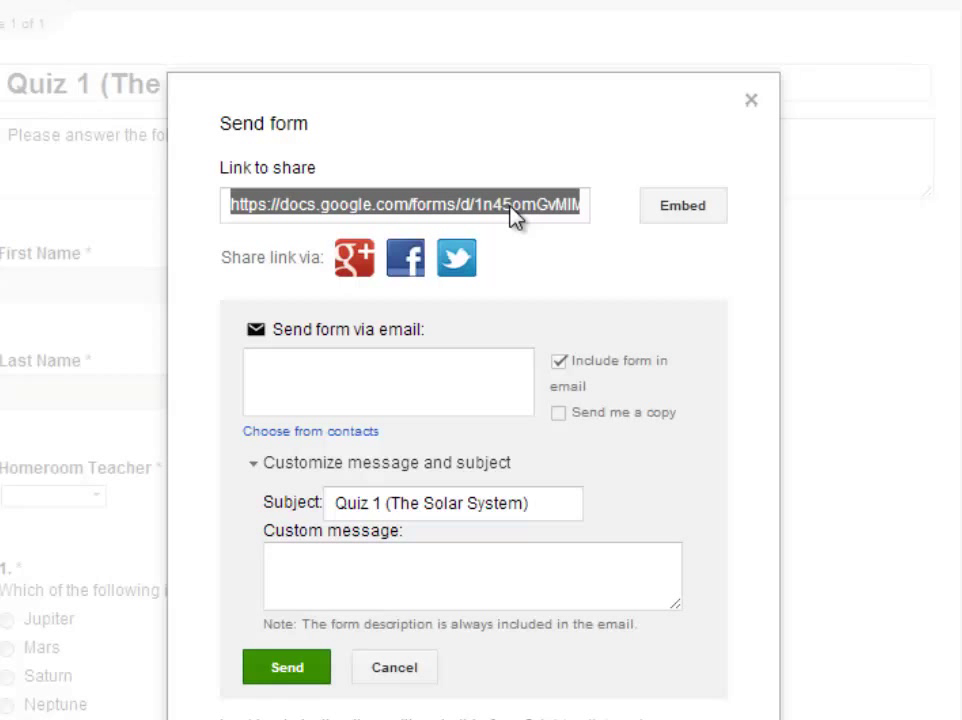
left_click(509, 215)
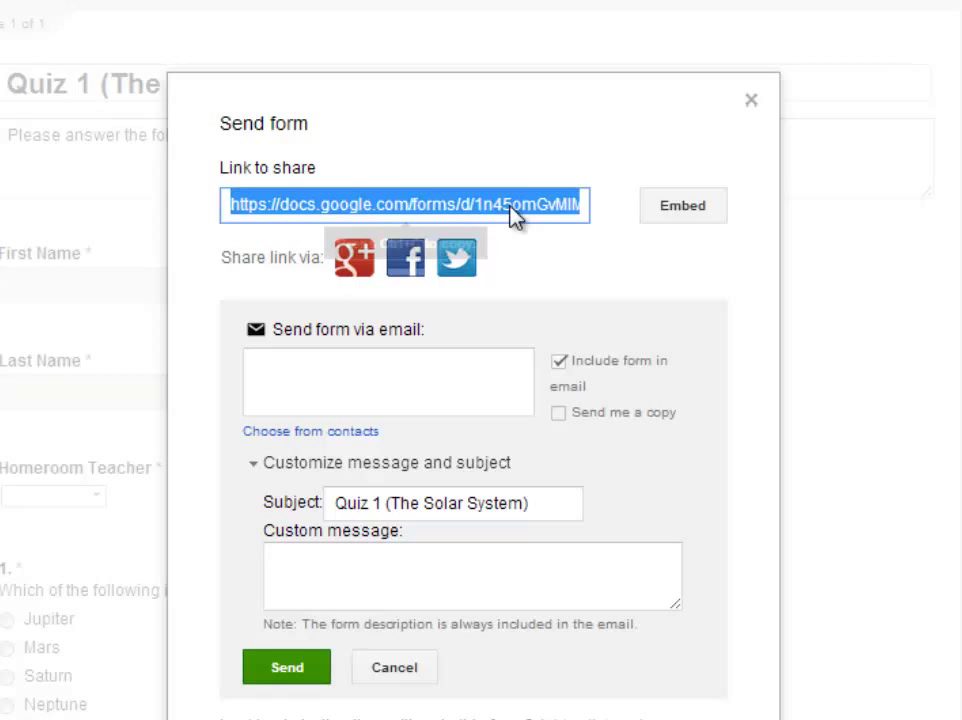
left_click(470, 219)
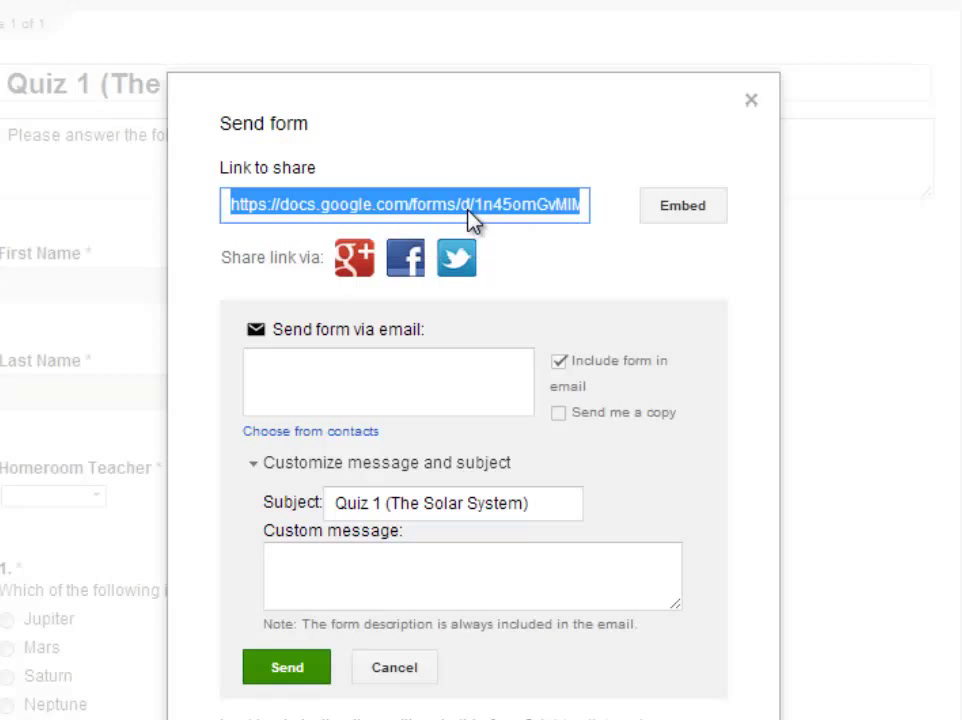
key("ctrl+c")
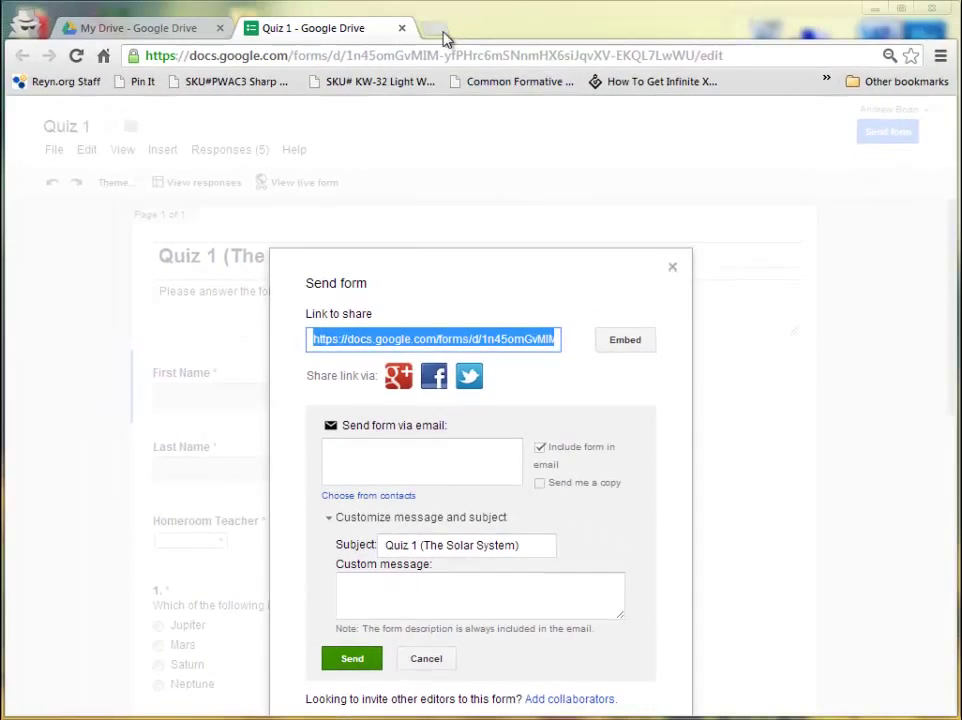
left_click(445, 35)
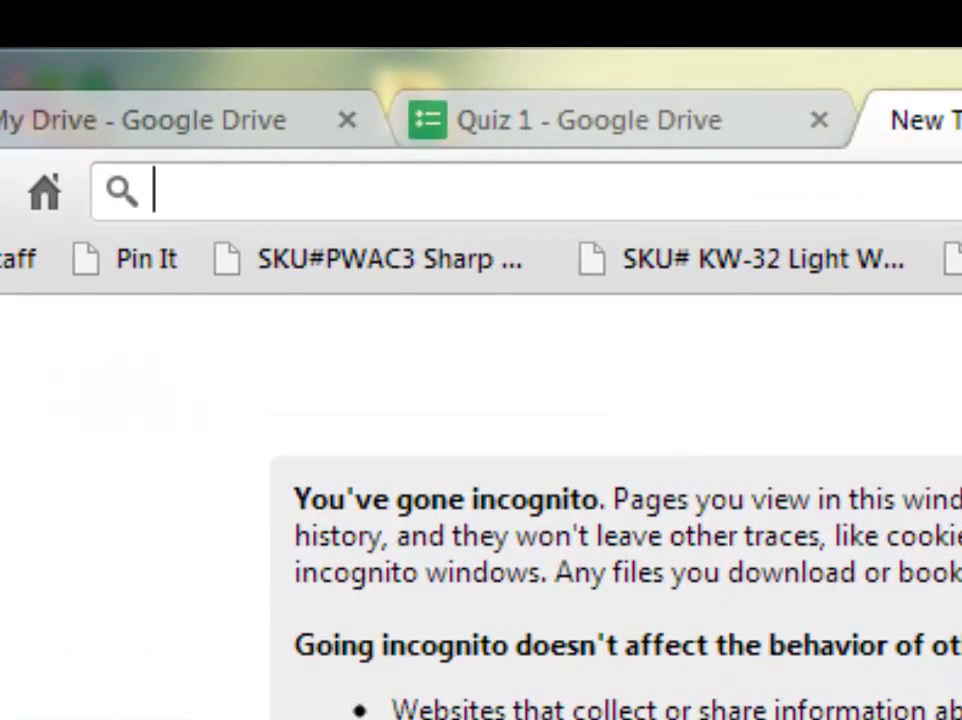
type("bit")
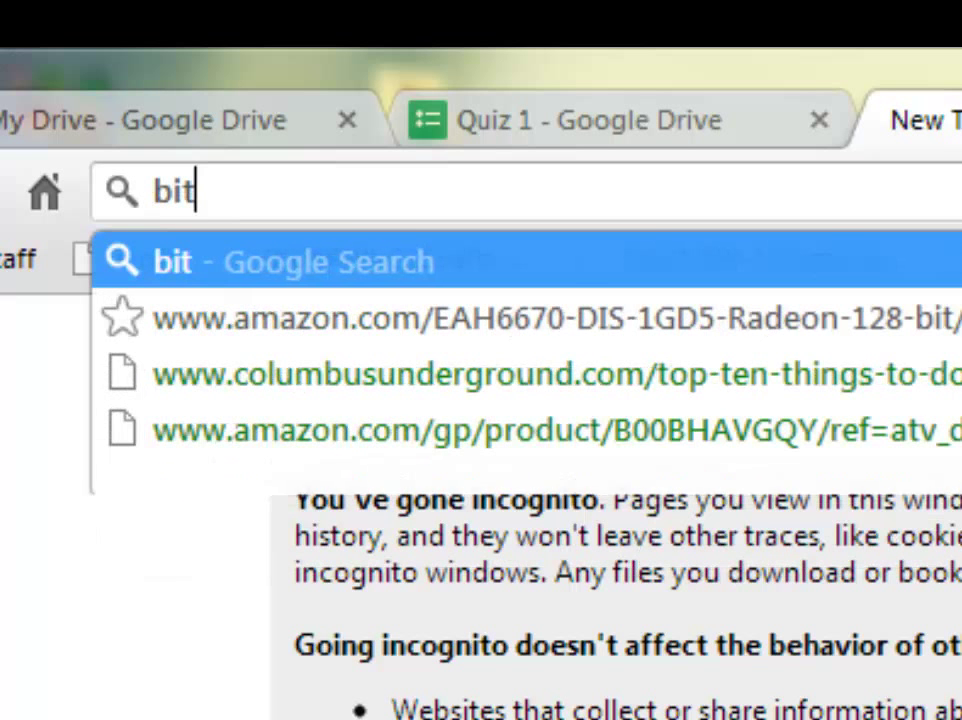
type(".ly")
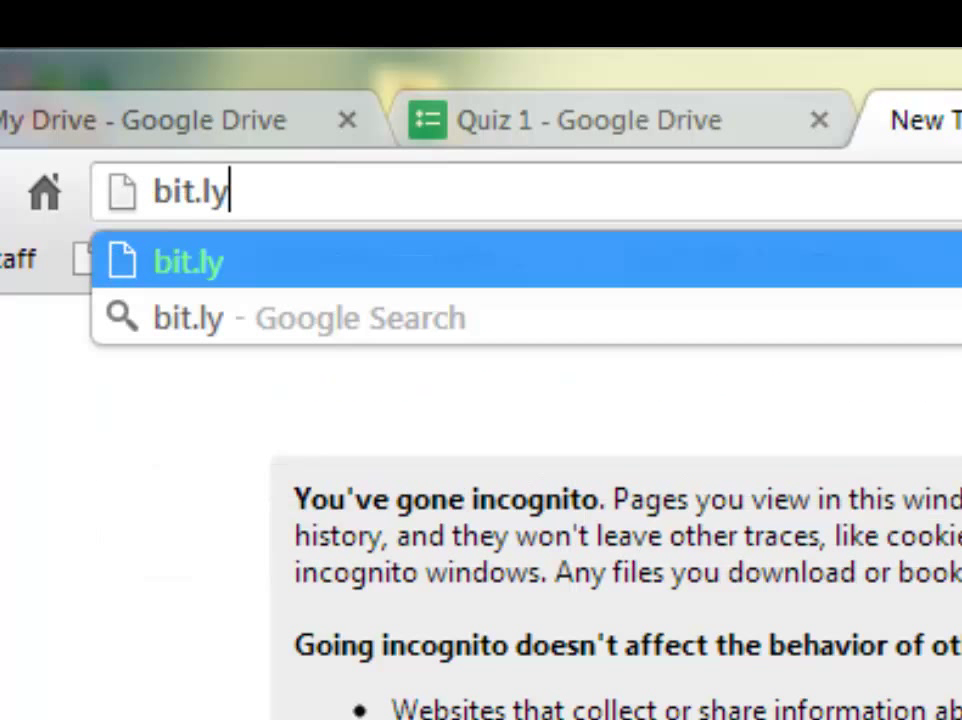
key("Return")
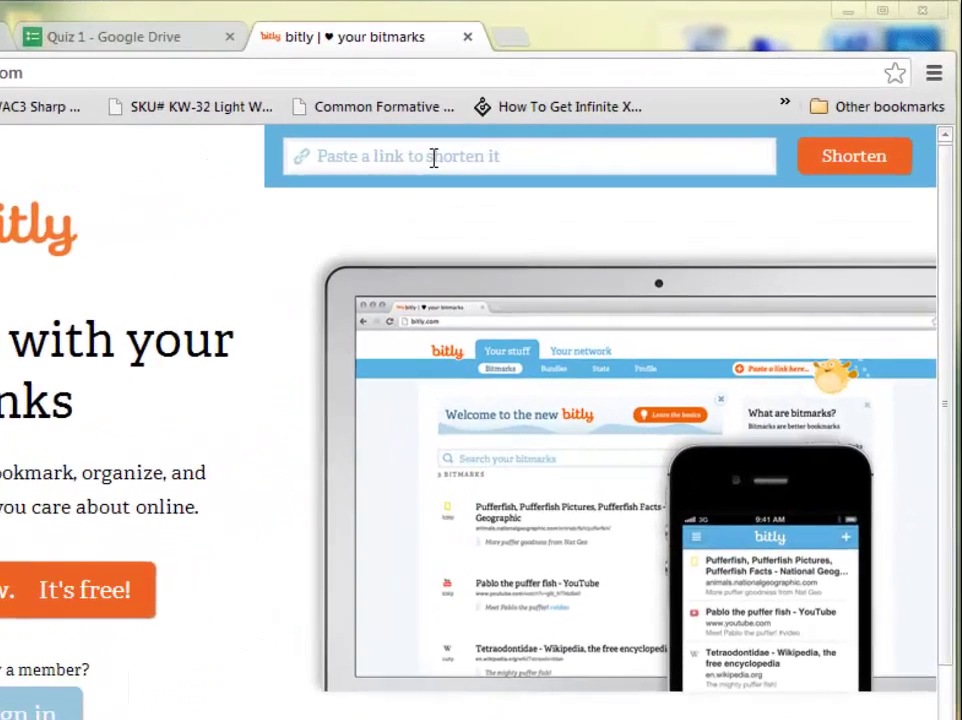
left_click(560, 120)
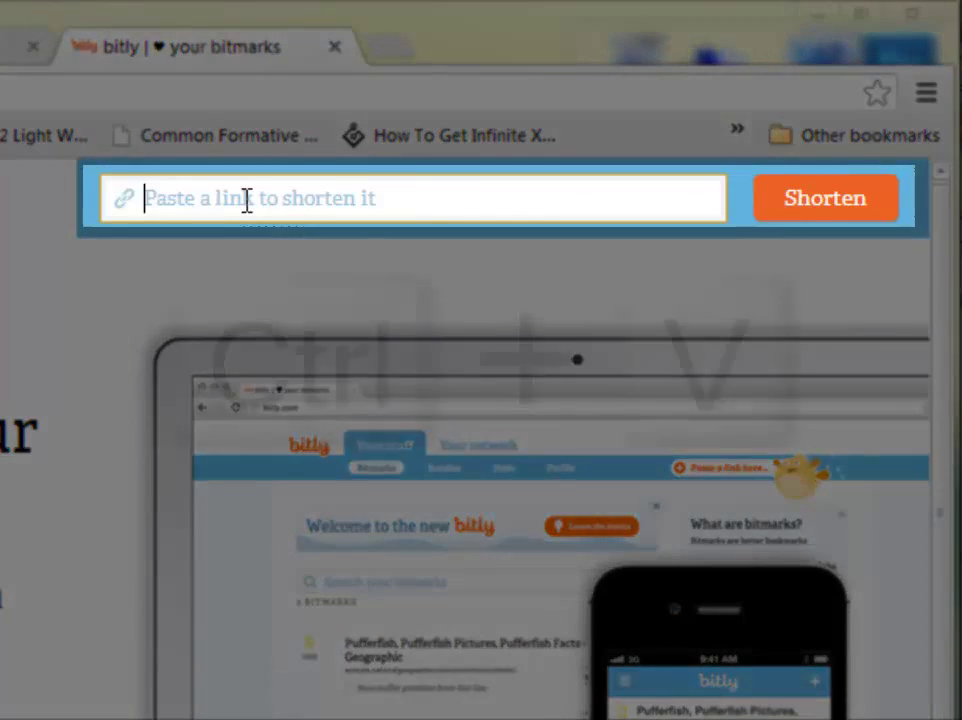
key("ctrl+v")
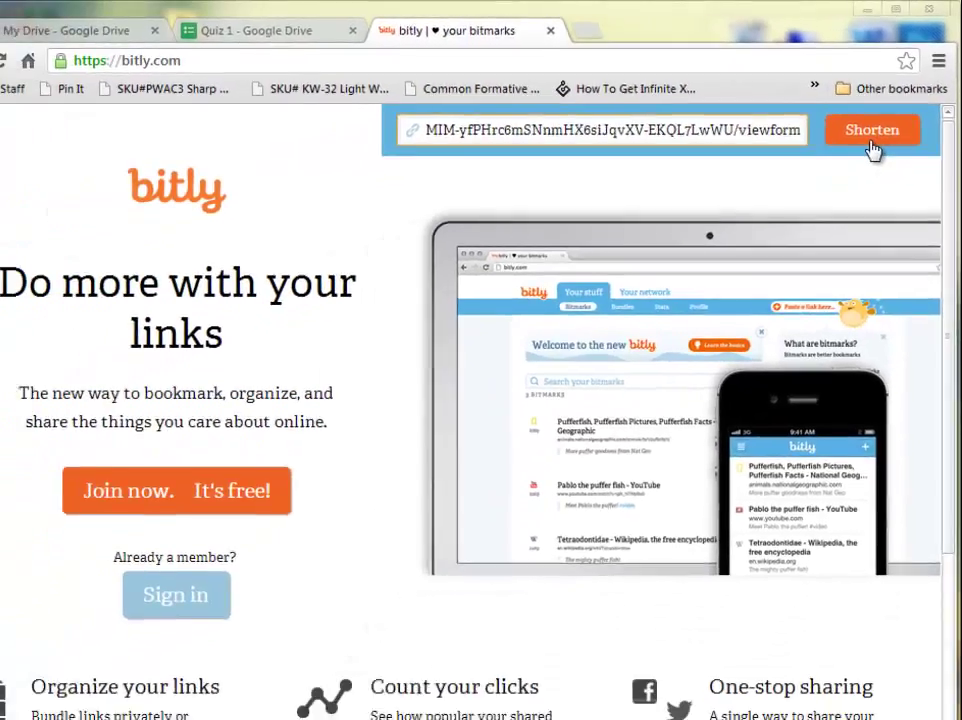
left_click(870, 140)
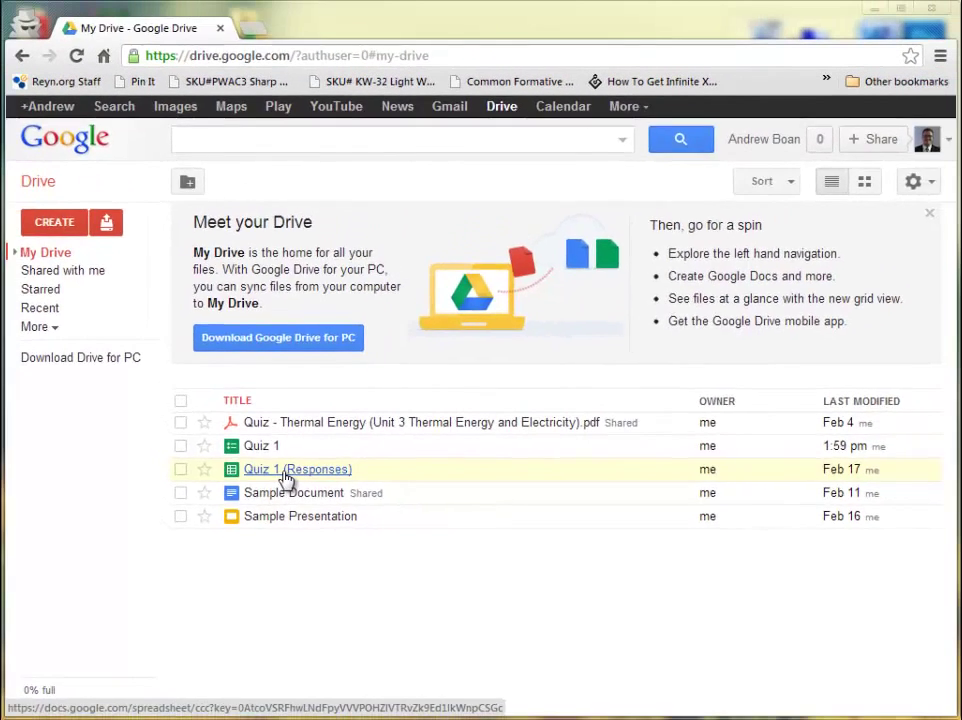
Step: Open the Quiz 1 (Responses) spreadsheet from My Drive
left_click(320, 408)
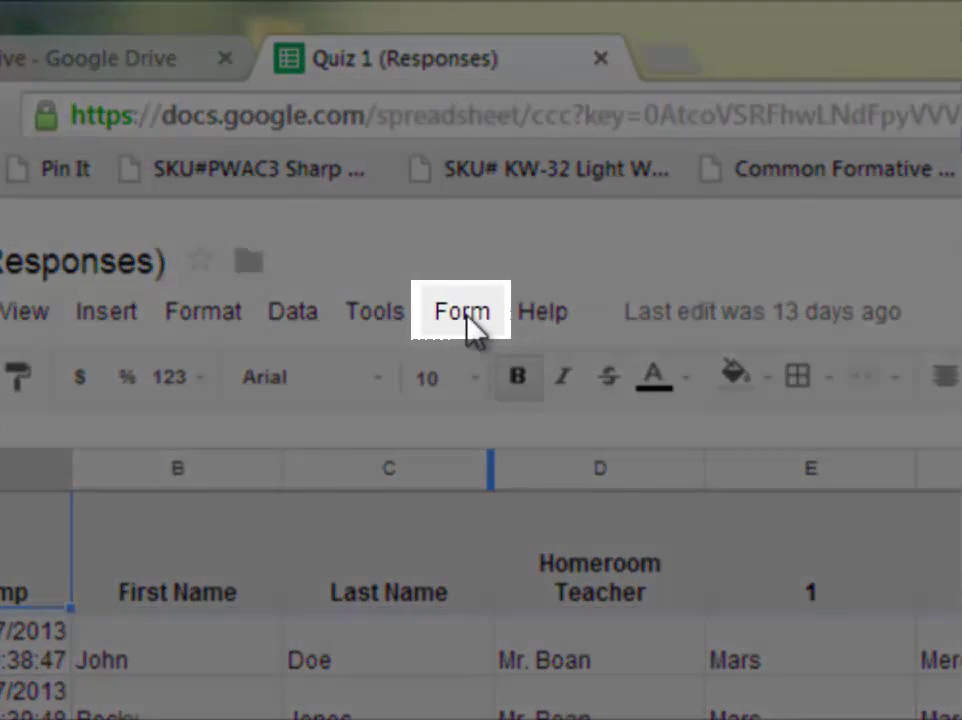
Step: Open the live Quiz 1 form through Form > Go to live form
left_click(466, 318)
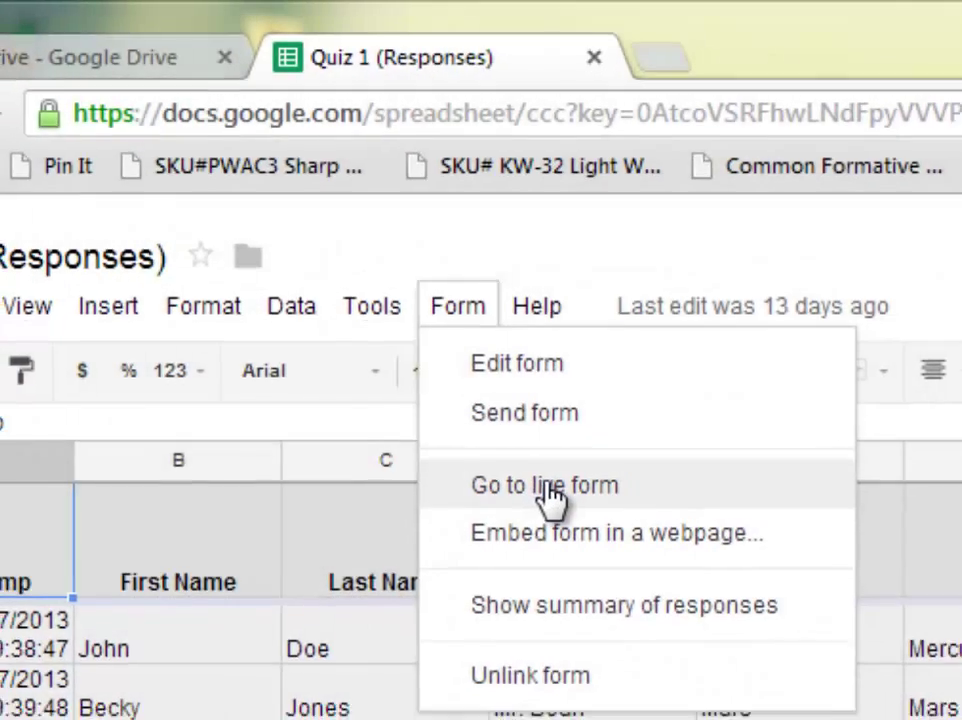
left_click(549, 487)
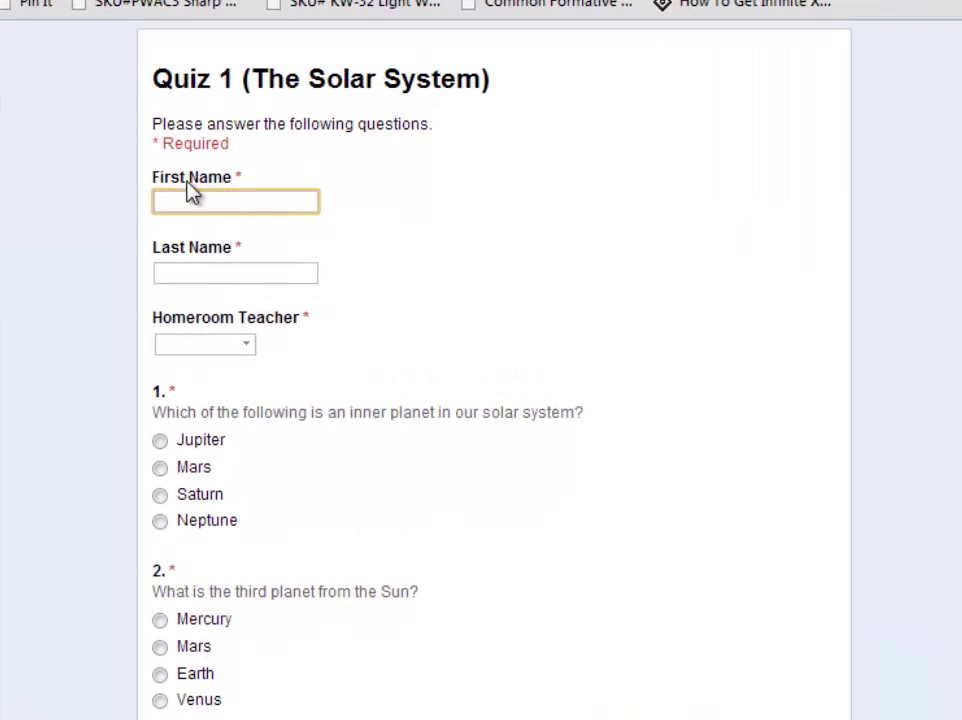
Step: Enter 'Answer' and 'Key' as the first and last name and choose a homeroom teacher
type("Answer")
key("Tab")
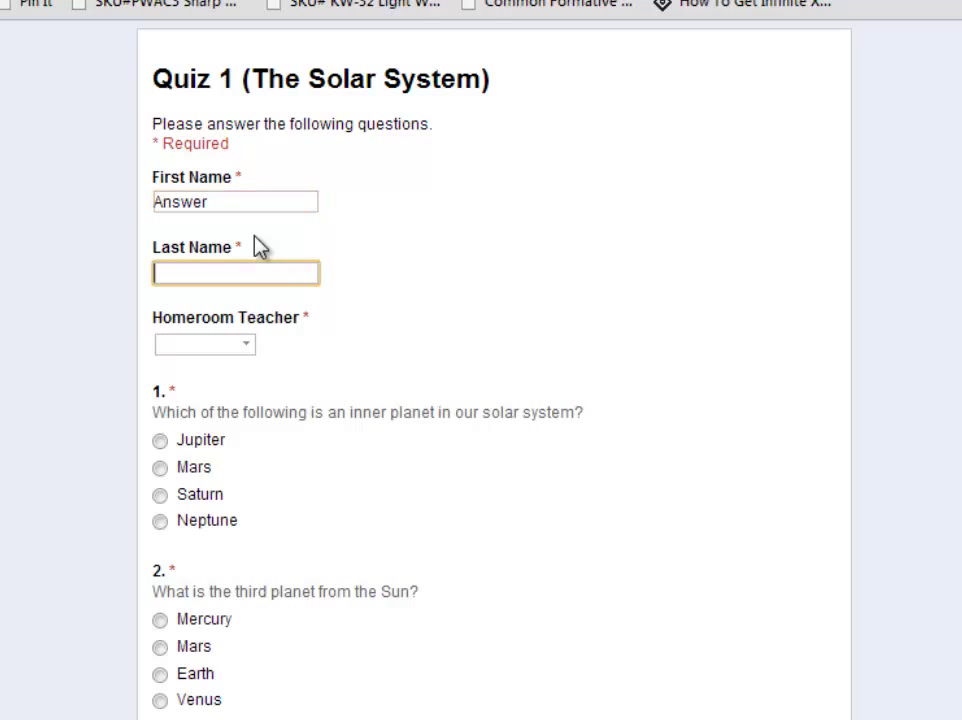
type("Key")
key("Tab")
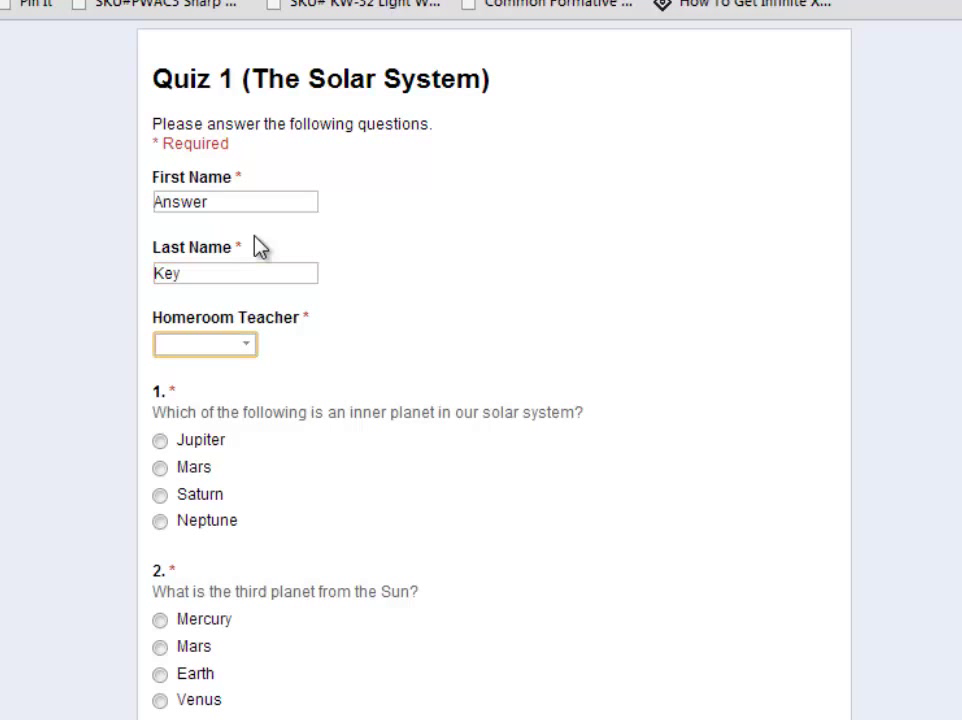
key("Down")
Step: Answer Mars, Earth and 8, fill in the Earth written answer, and submit the response
left_click(181, 469)
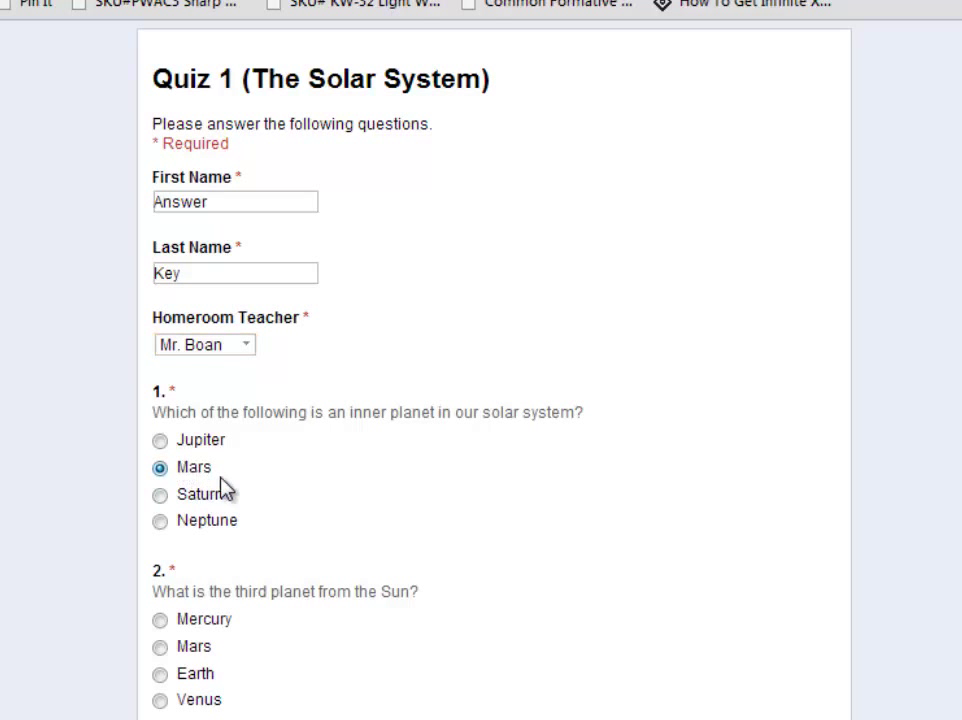
scroll(224, 486, "down", 3)
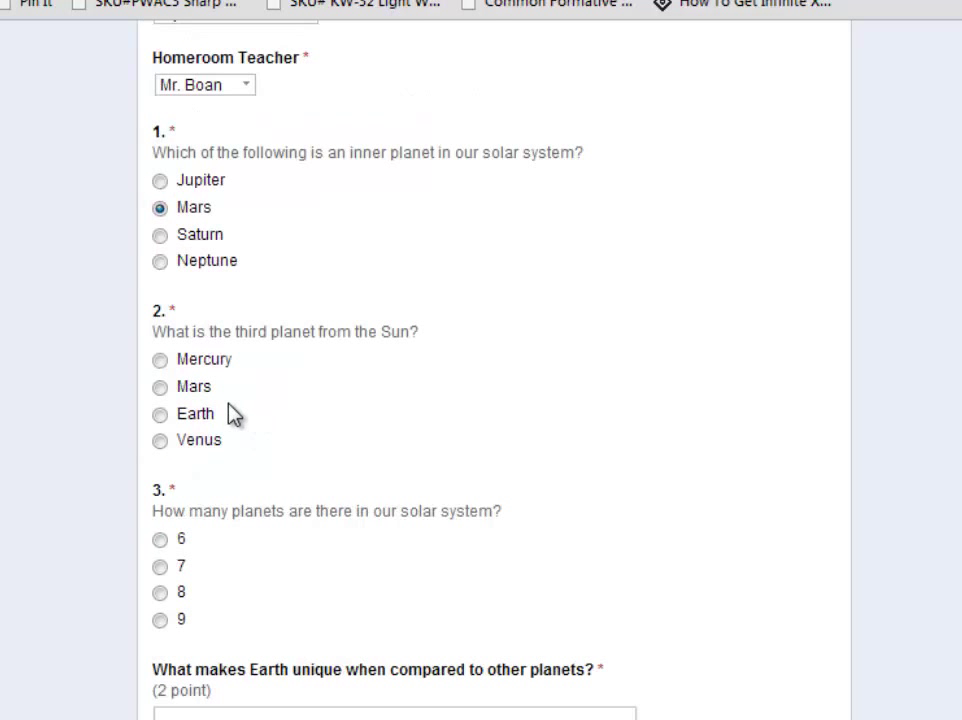
left_click(193, 418)
scroll(268, 447, "down", 2)
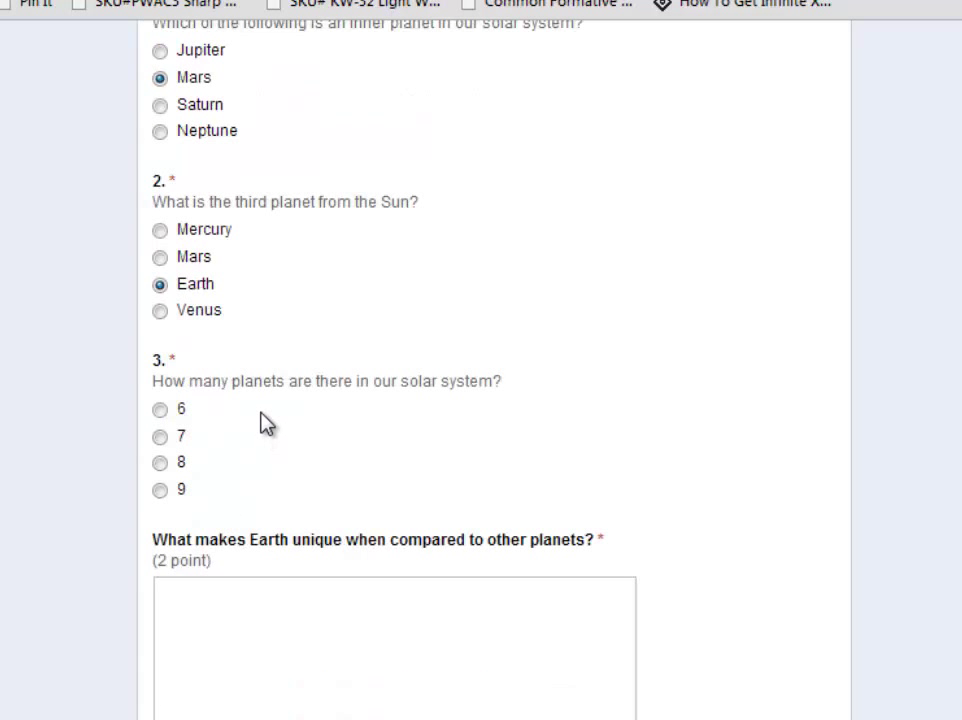
left_click(160, 464)
scroll(322, 500, "down", 1)
left_click(329, 580)
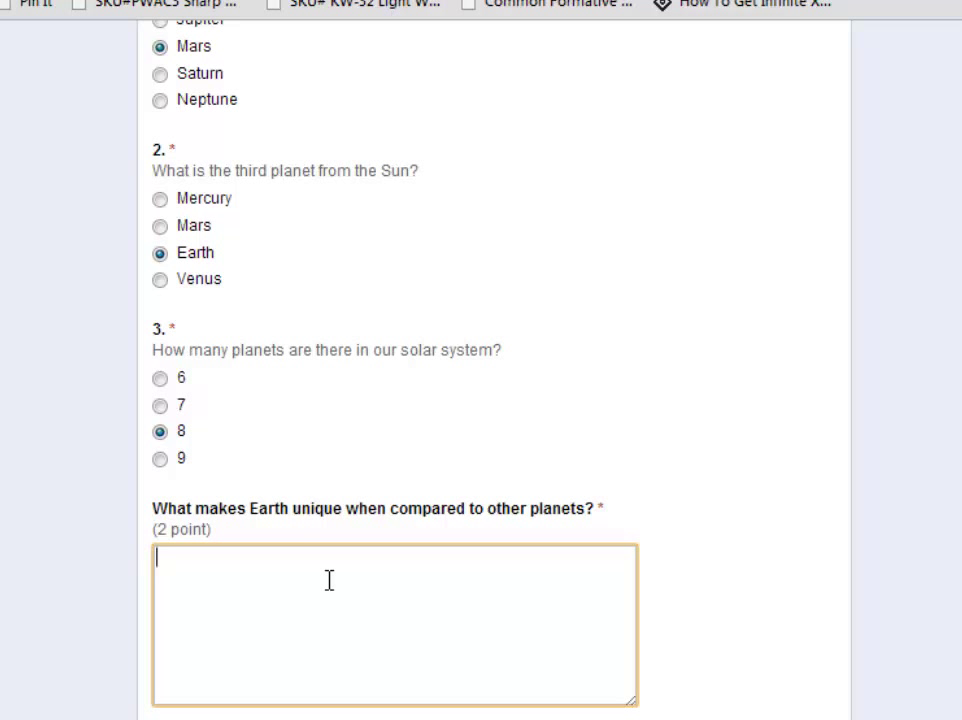
type("...")
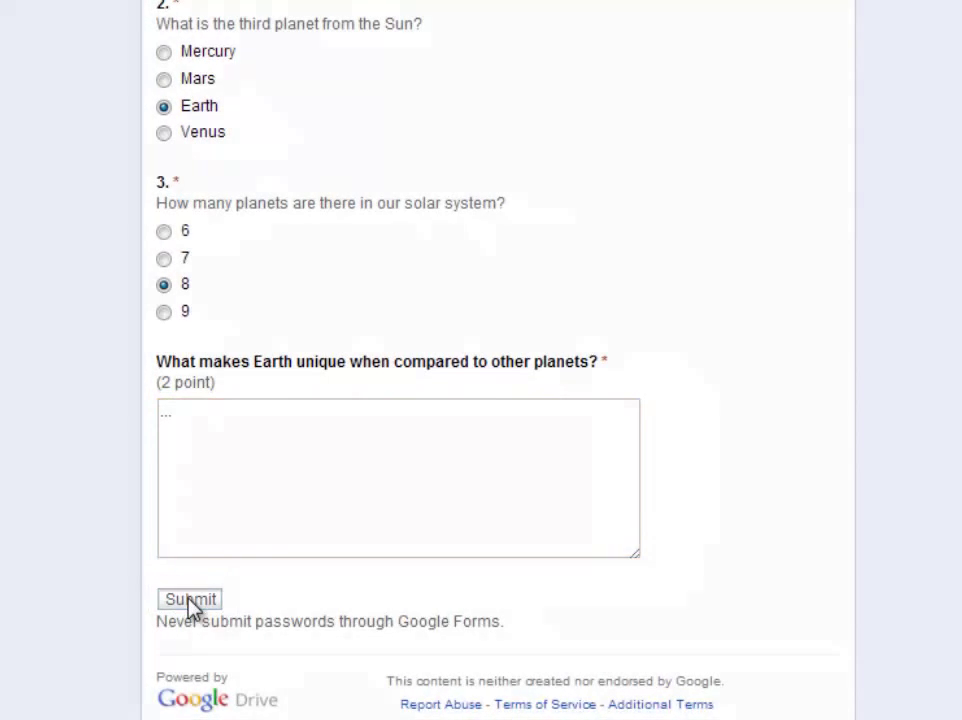
left_click(190, 600)
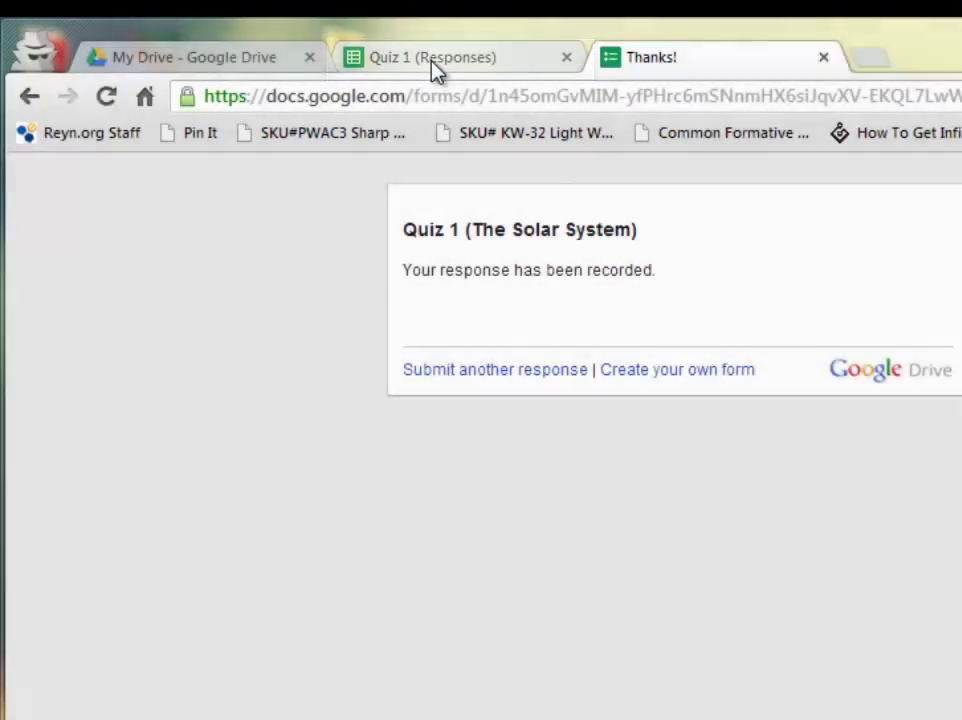
Step: Switch back to the Quiz 1 (Responses) spreadsheet and open its Tools menu
left_click(435, 70)
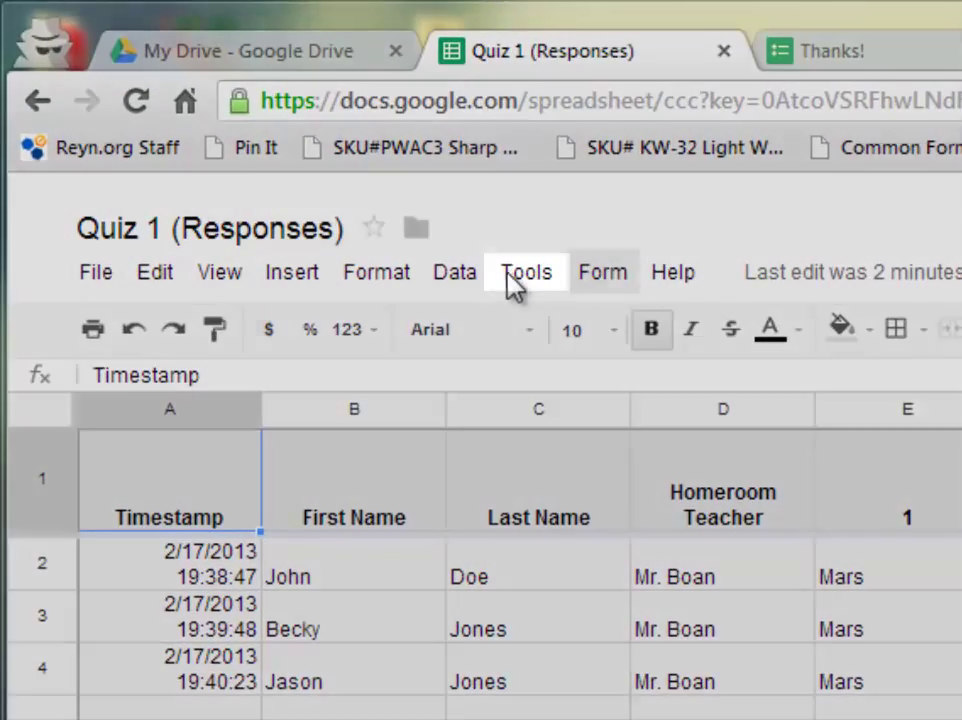
left_click(515, 288)
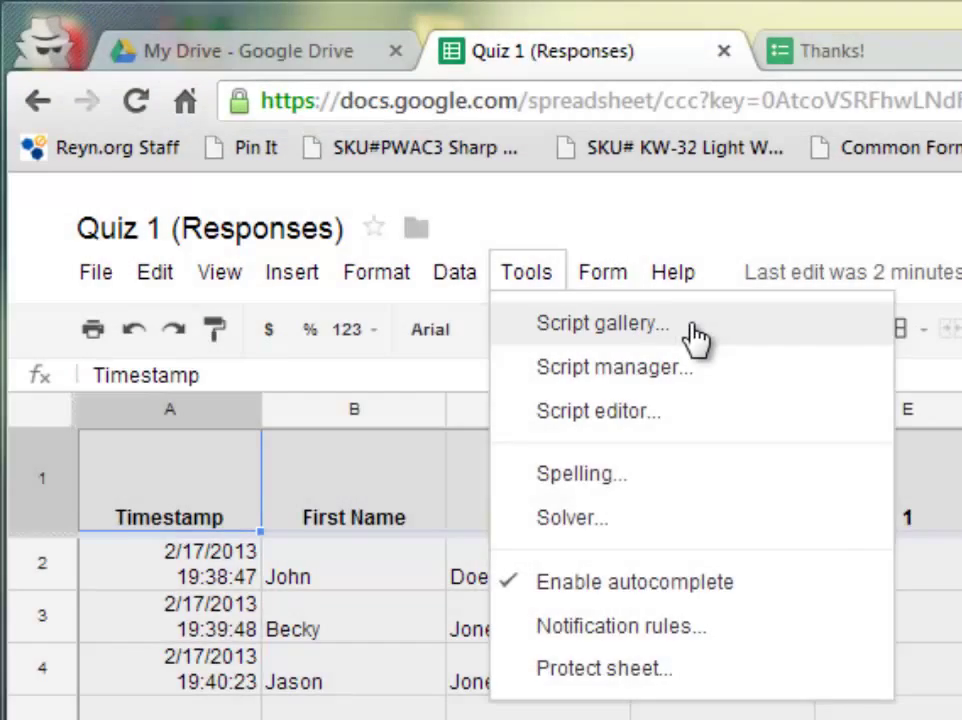
Step: Search the Script Gallery for flubaroo and install the Flubaroo script
left_click(695, 337)
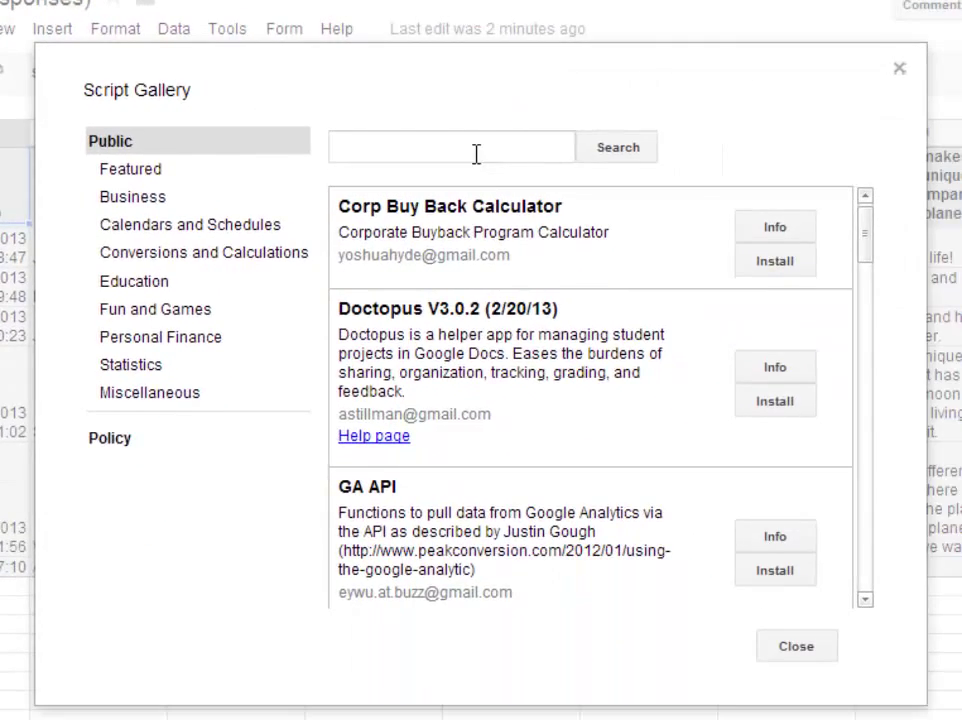
left_click(476, 153)
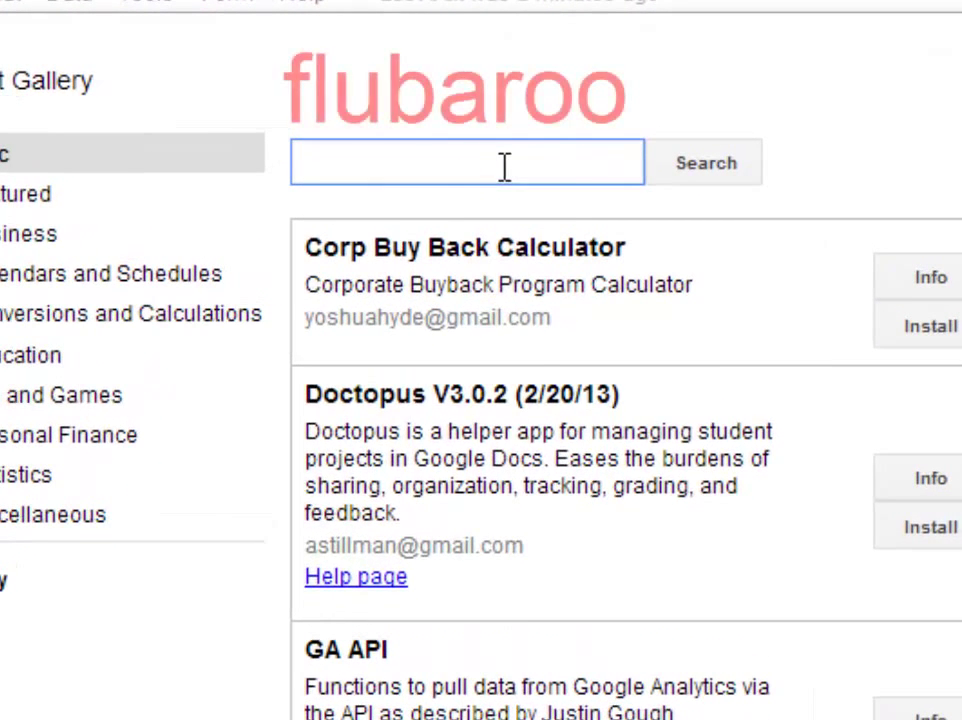
type("flubaroo")
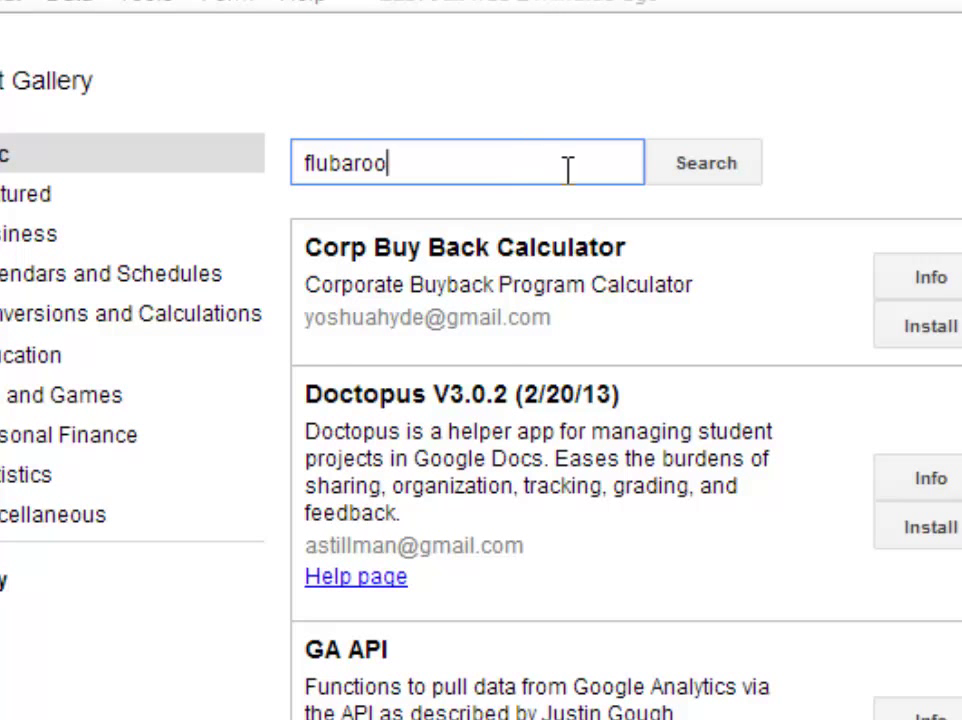
left_click(680, 180)
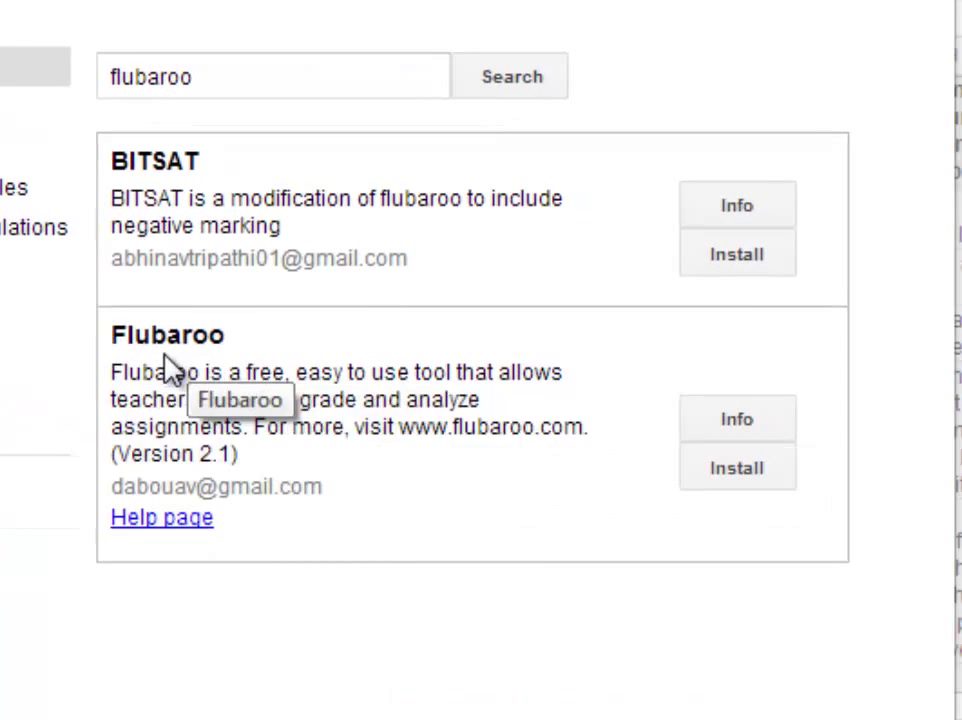
left_click(729, 485)
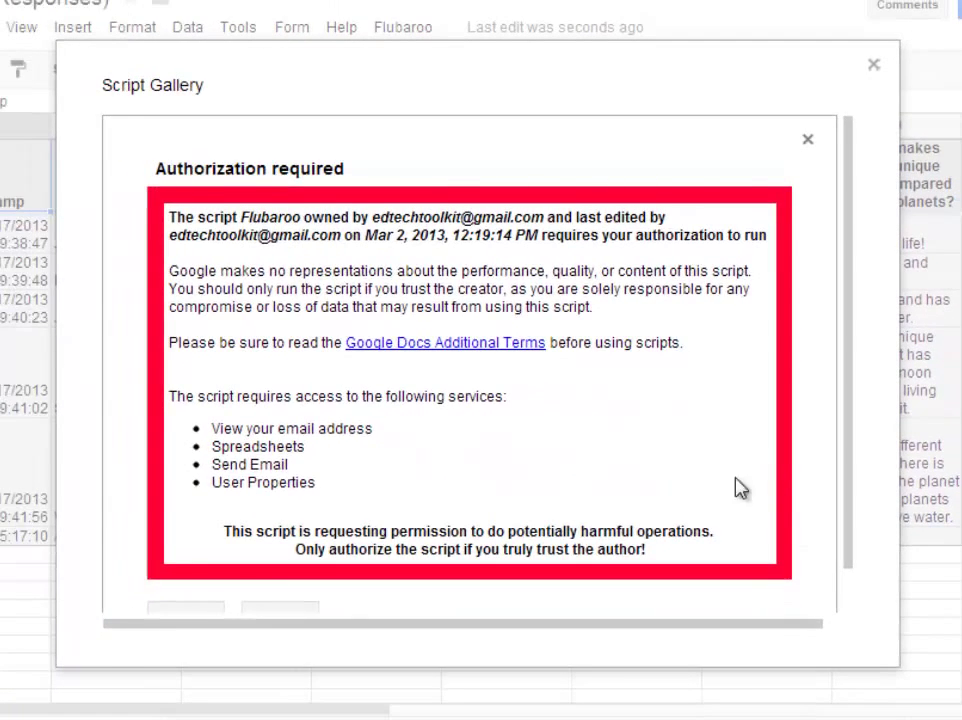
scroll(633, 484, "down", 1)
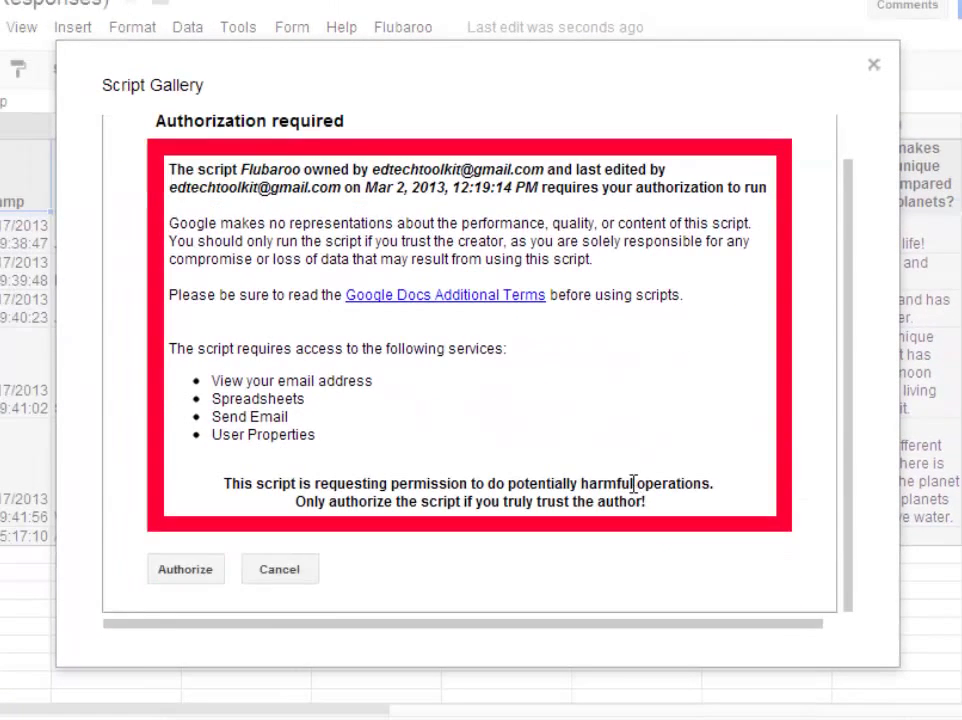
scroll(633, 484, "up", 1)
scroll(633, 484, "down", 1)
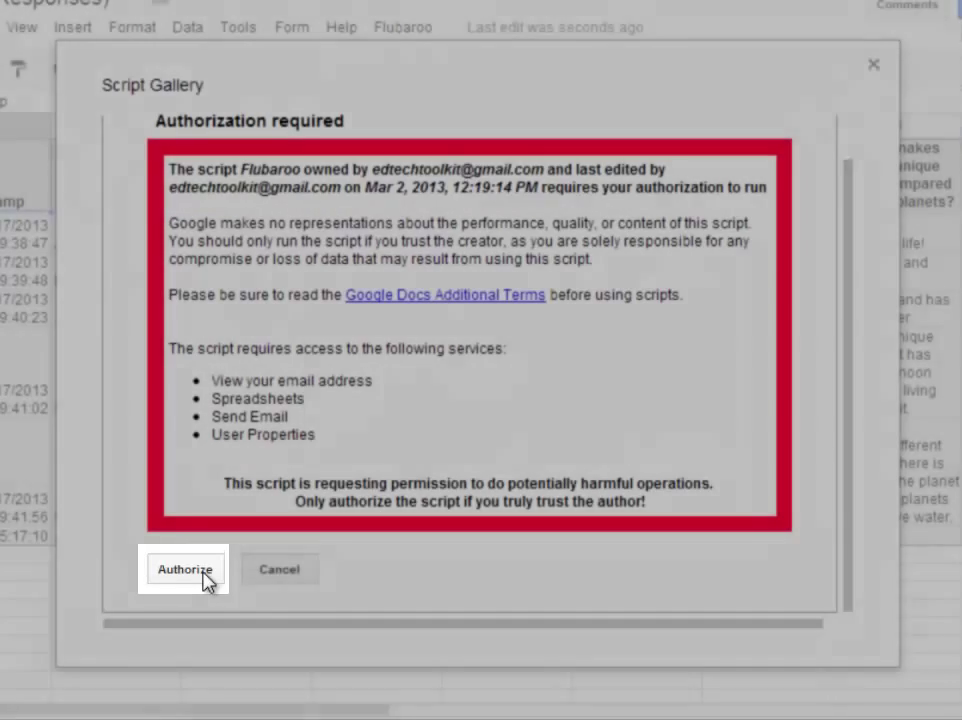
Step: Authorize Flubaroo, close the authorization status page, and close the Script Gallery
left_click(205, 576)
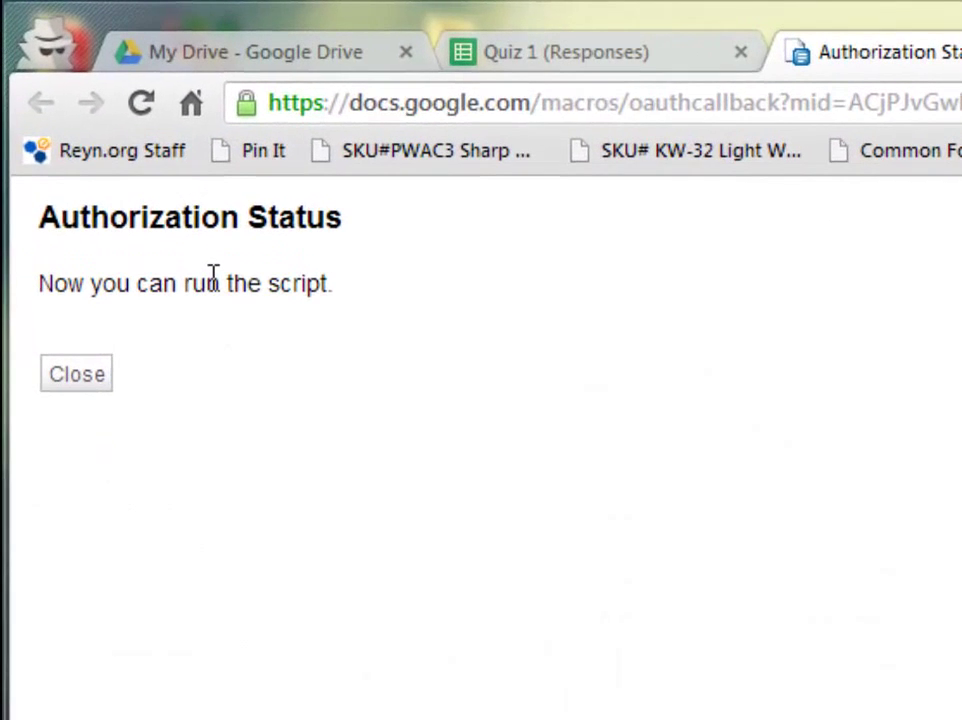
left_click(52, 380)
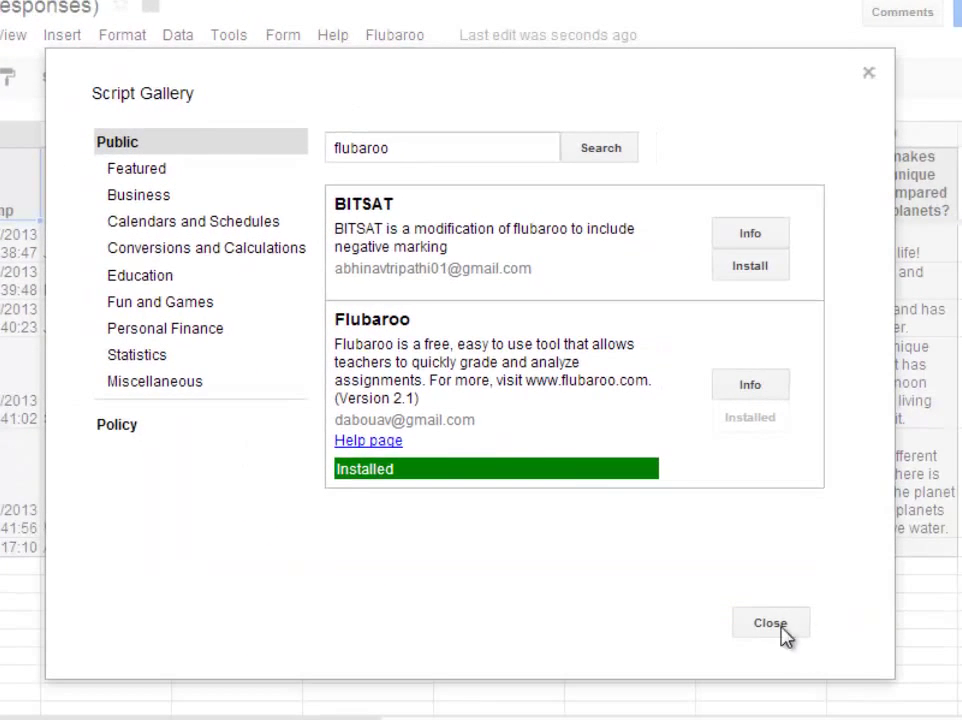
left_click(770, 623)
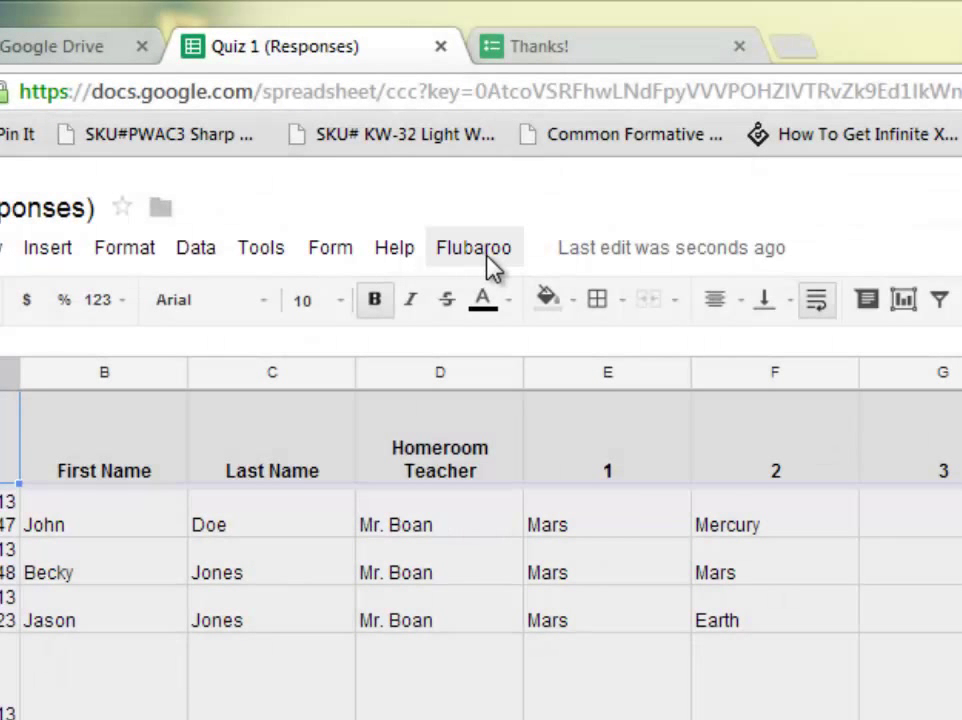
Step: Run Flubaroo > Grade Assignment with questions 1–3 at 1 Point and the Earth essay set to Skip Grading
left_click(503, 258)
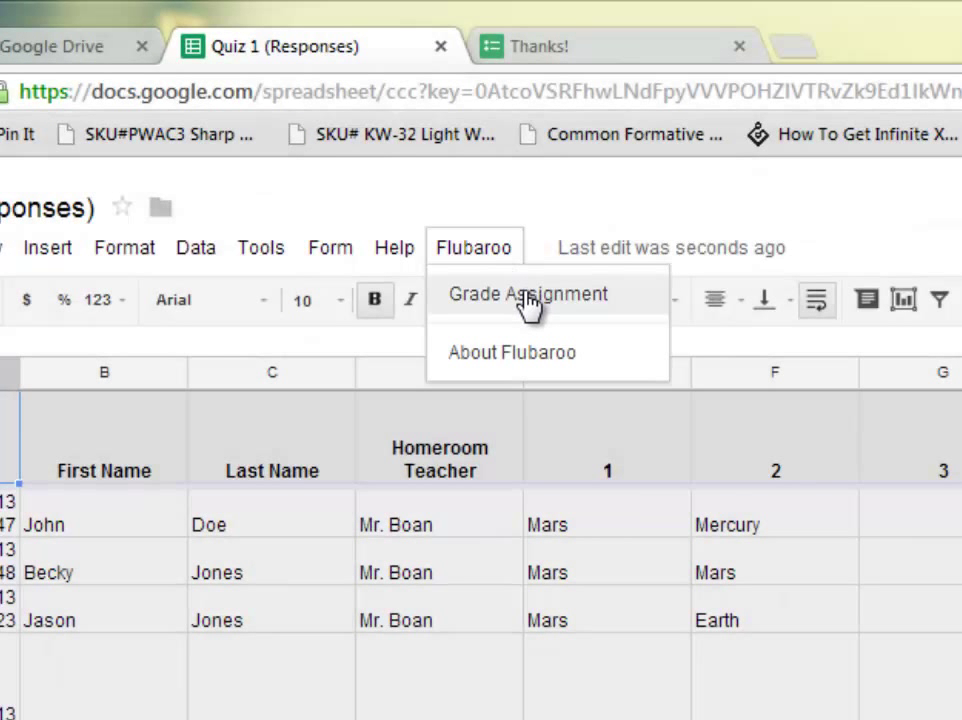
left_click(528, 295)
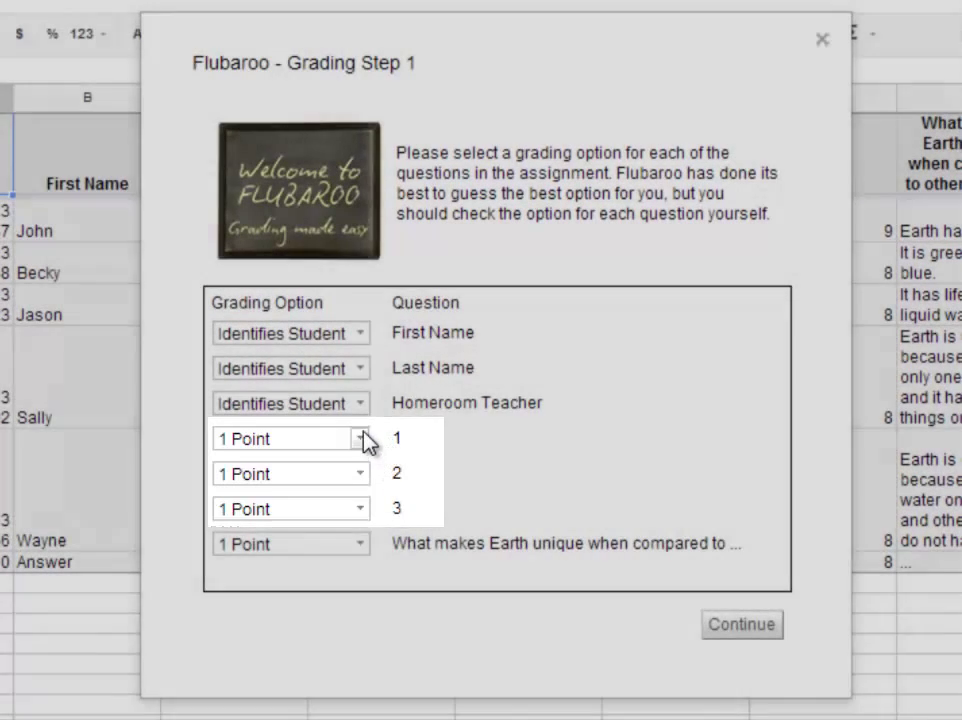
left_click(361, 440)
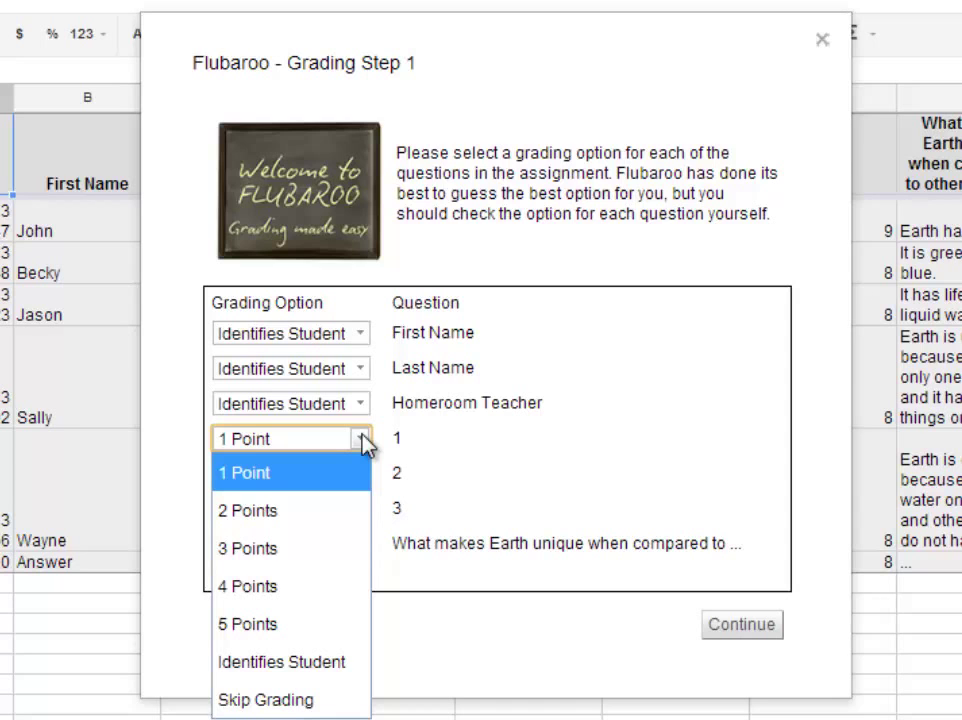
left_click(322, 441)
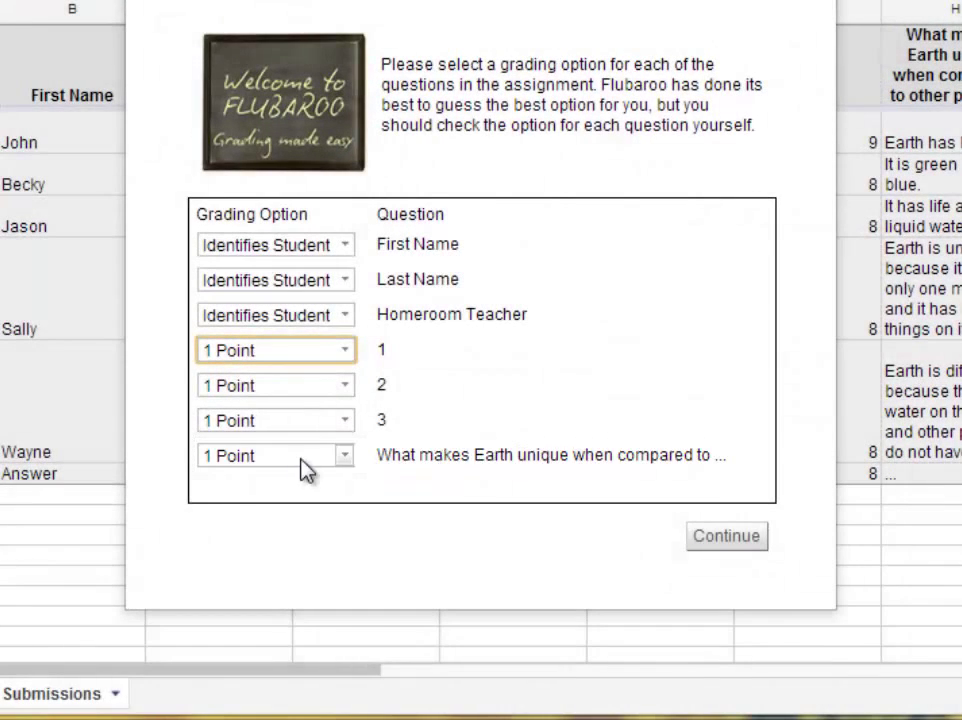
left_click(343, 458)
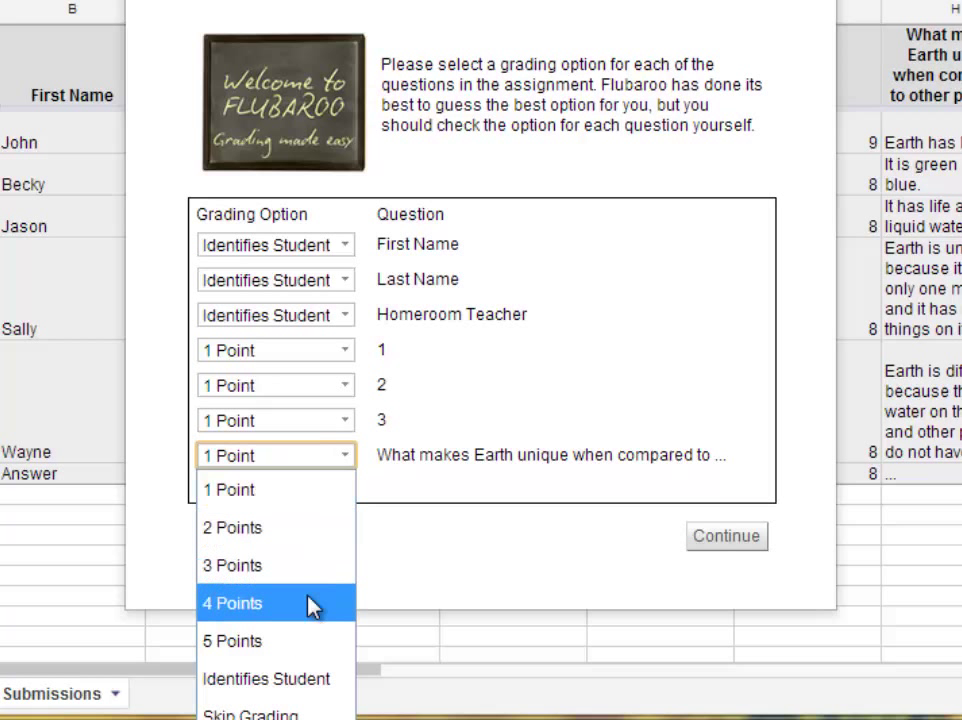
left_click(301, 714)
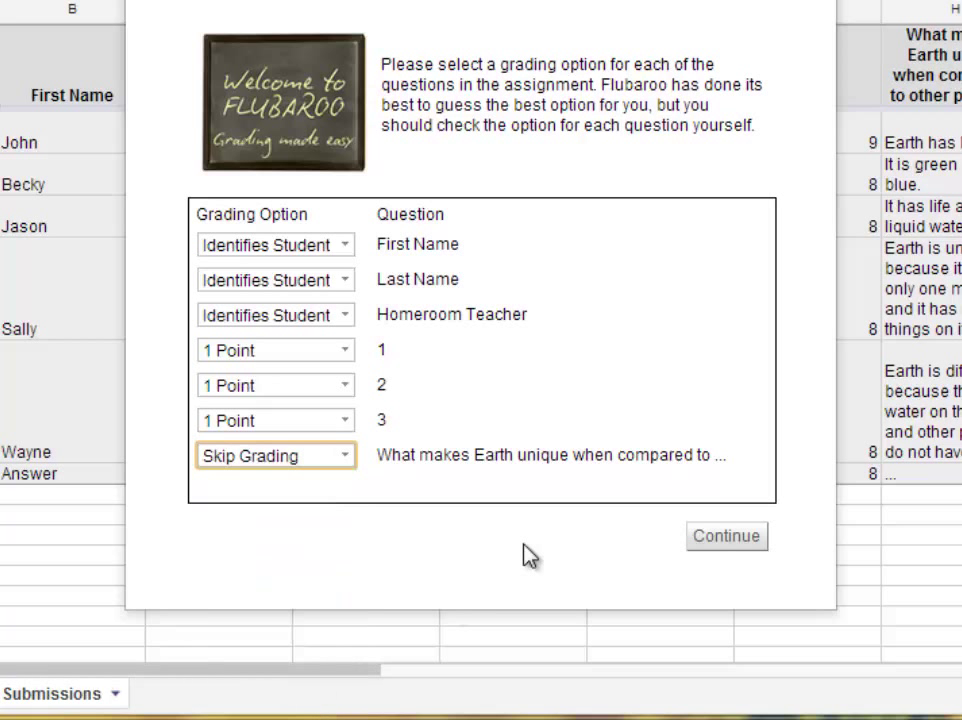
left_click(726, 550)
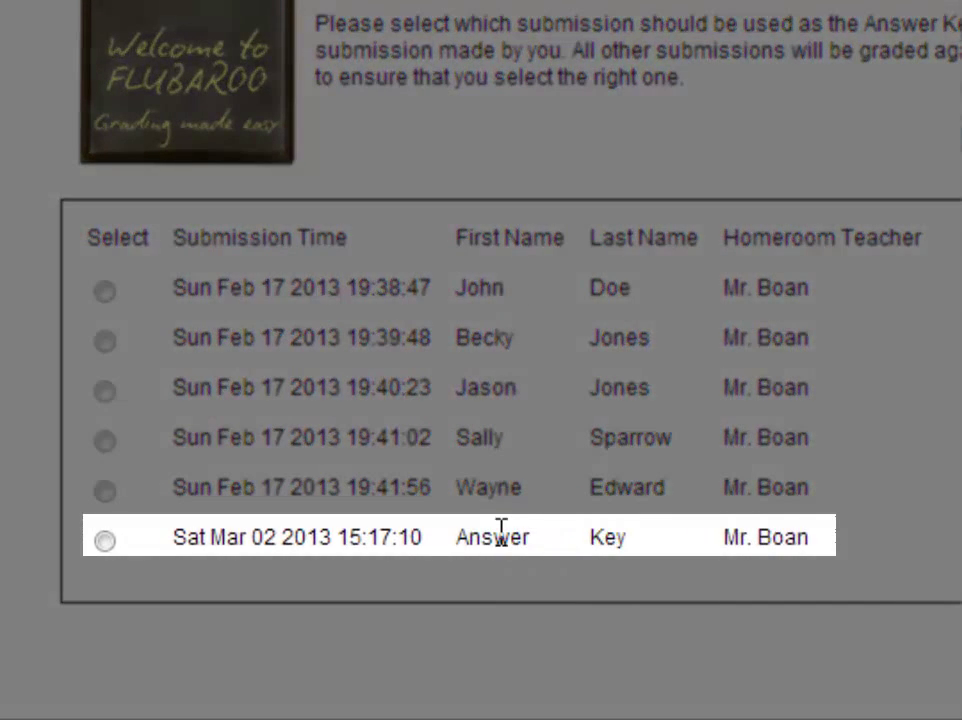
Step: Choose the Answer Key submission as the key and grade all submissions against it
left_click(105, 542)
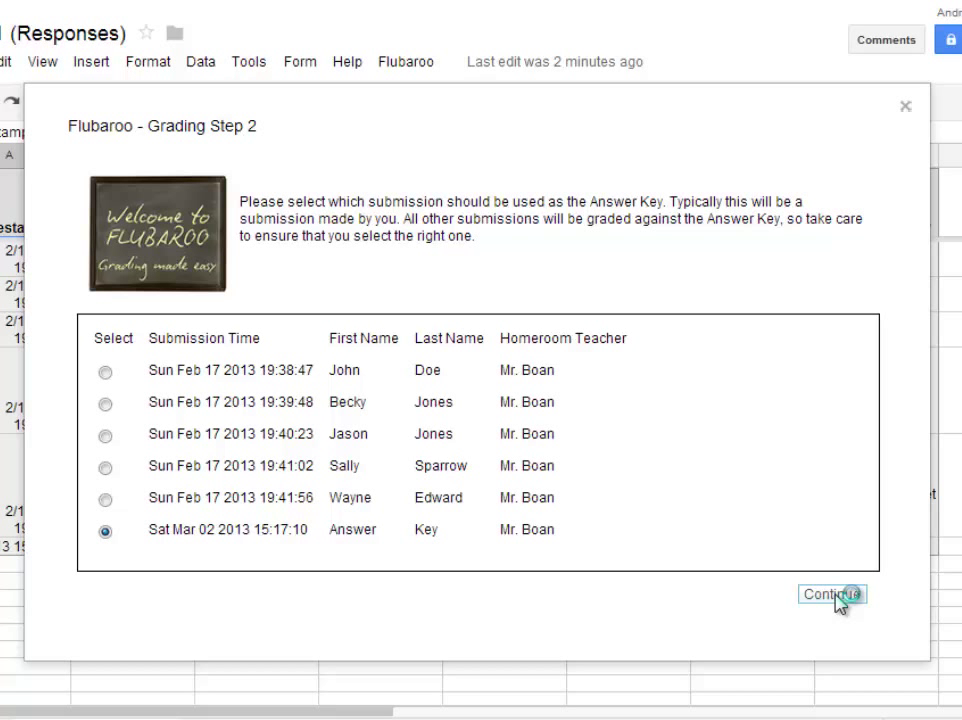
left_click(838, 596)
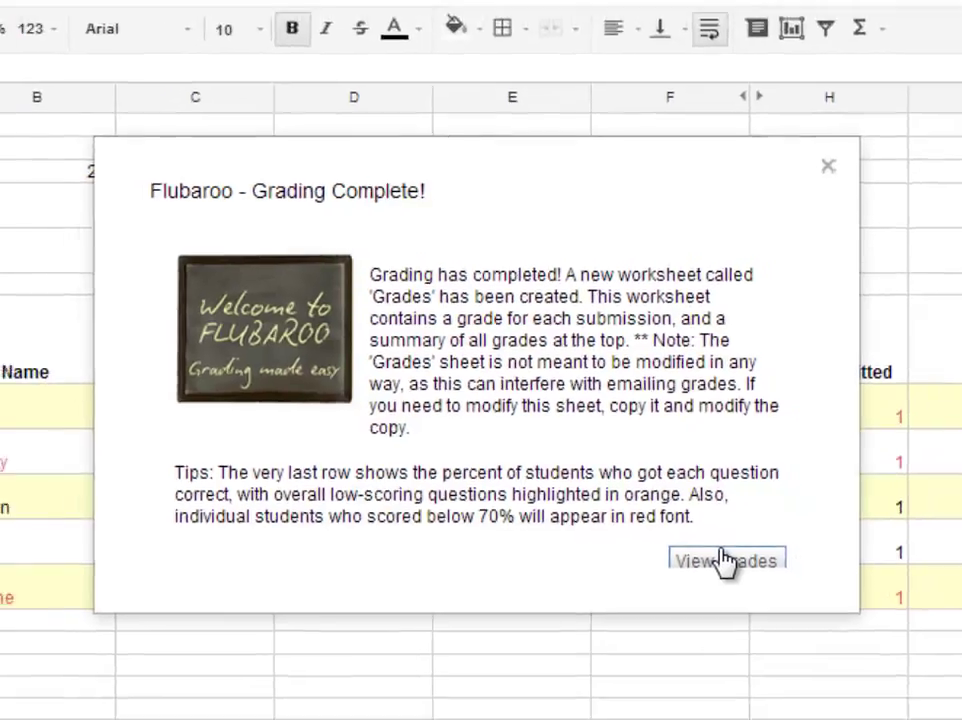
Step: Open the Grades sheet showing a 2.2 of 3 average across 5 submissions
left_click(745, 570)
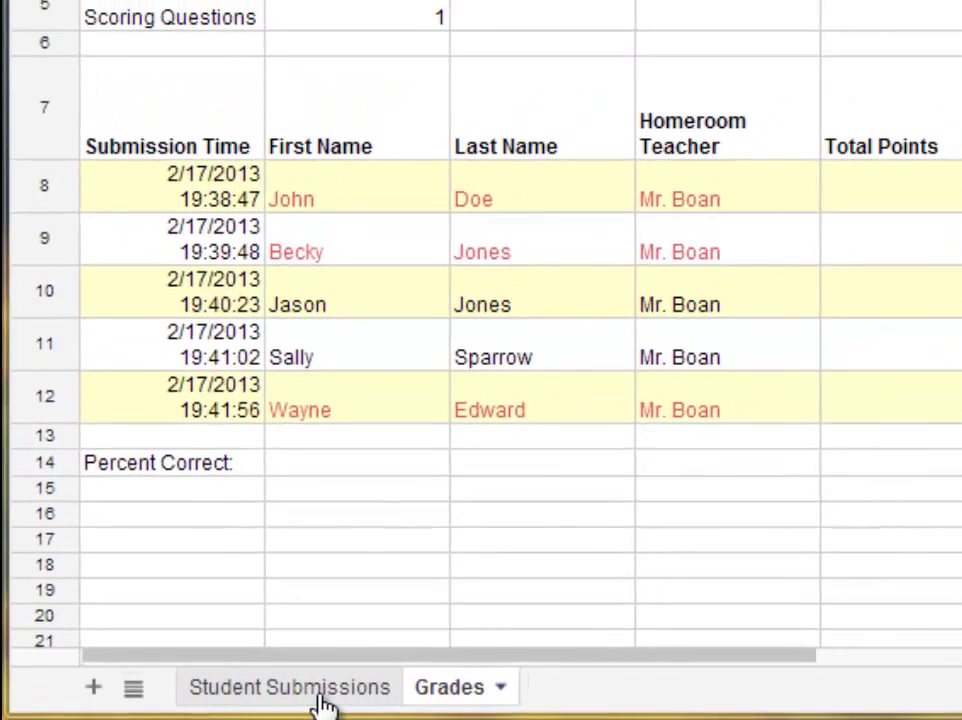
left_click(360, 700)
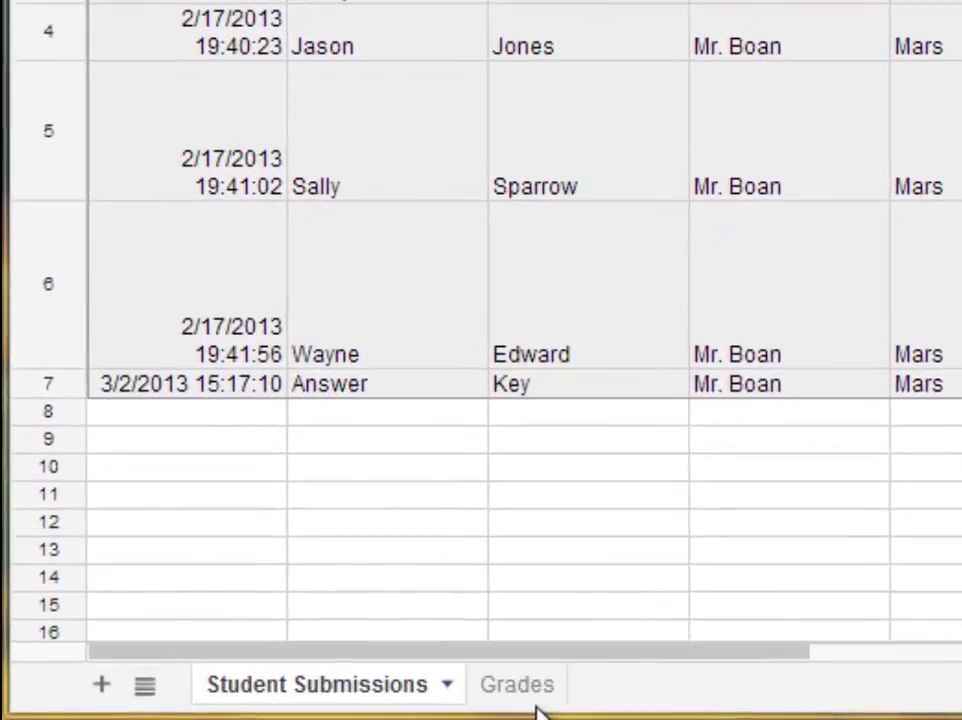
left_click(540, 690)
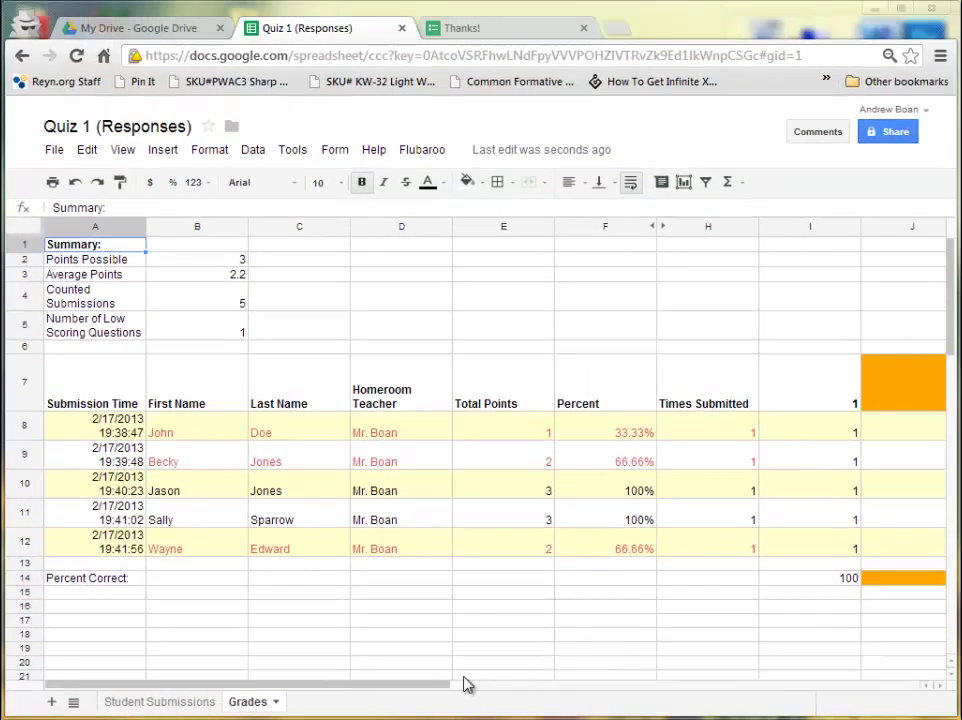
left_click_drag(440, 687, 520, 692)
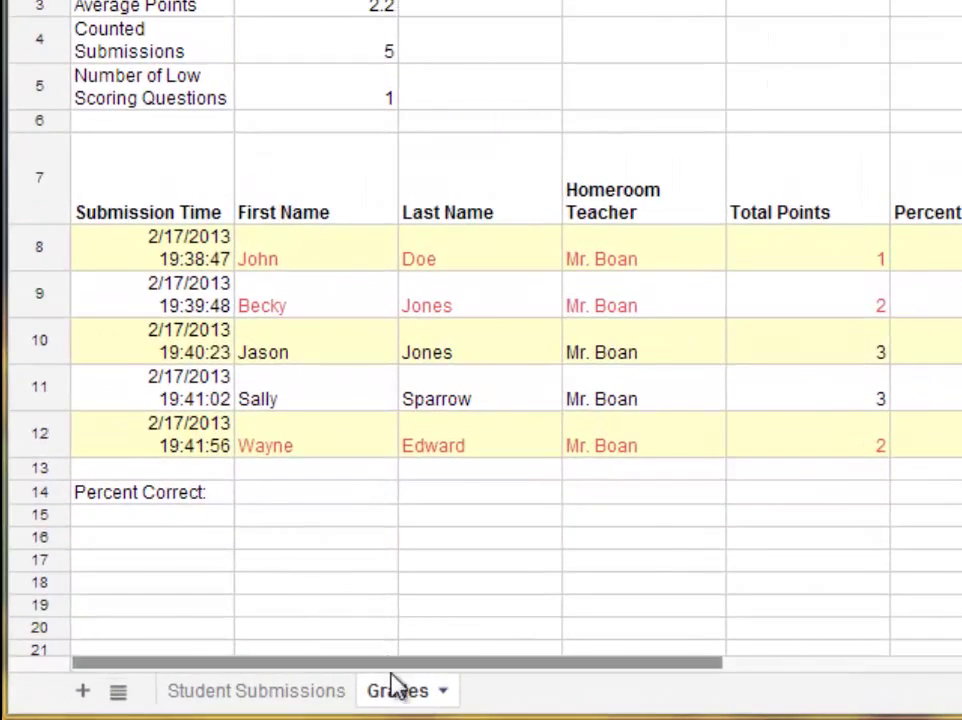
left_click_drag(393, 667, 541, 668)
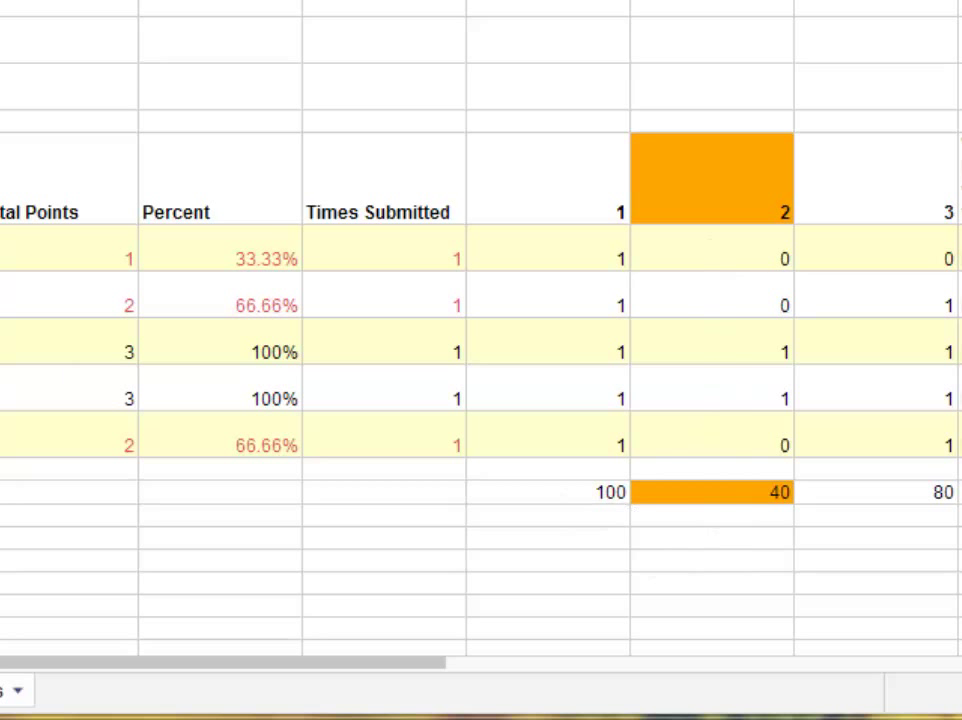
scroll(8, 660, "left", 2)
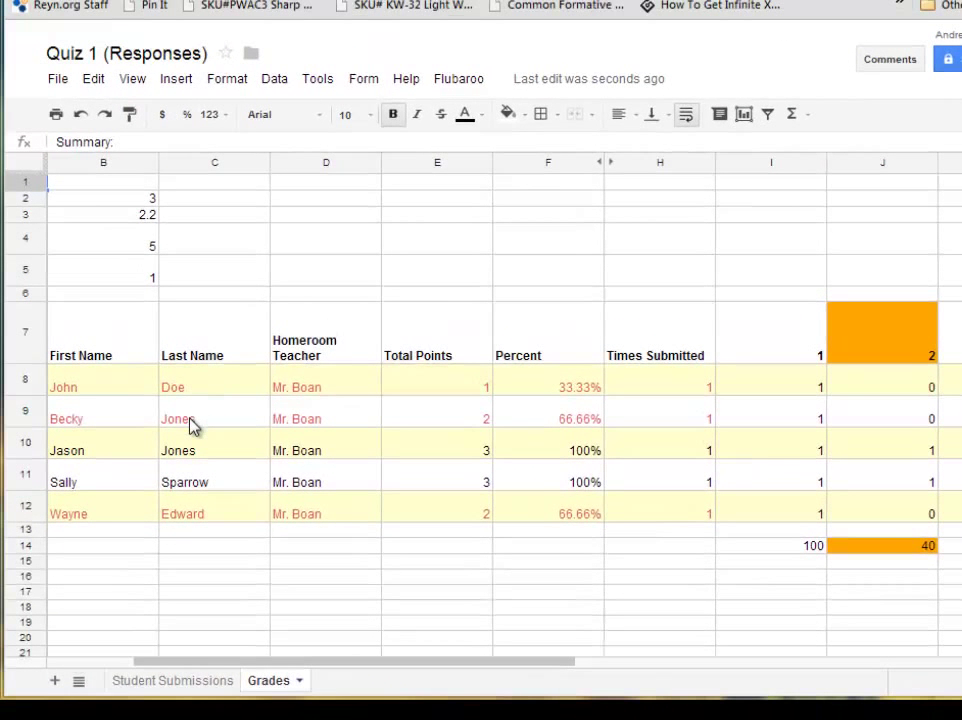
left_click_drag(305, 664, 366, 664)
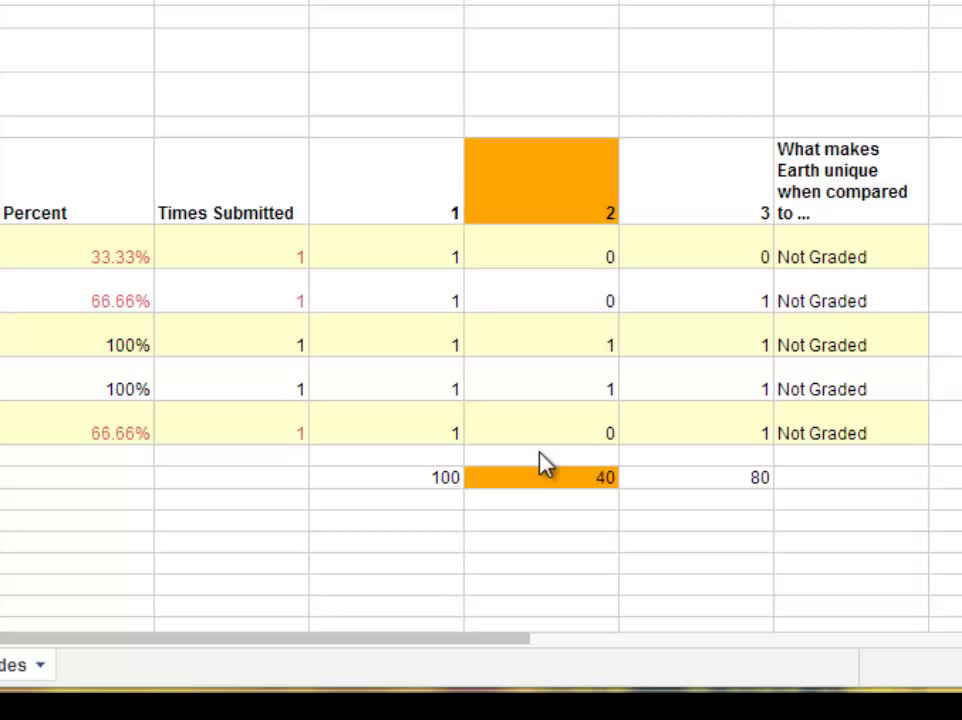
scroll(545, 465, "left", 1)
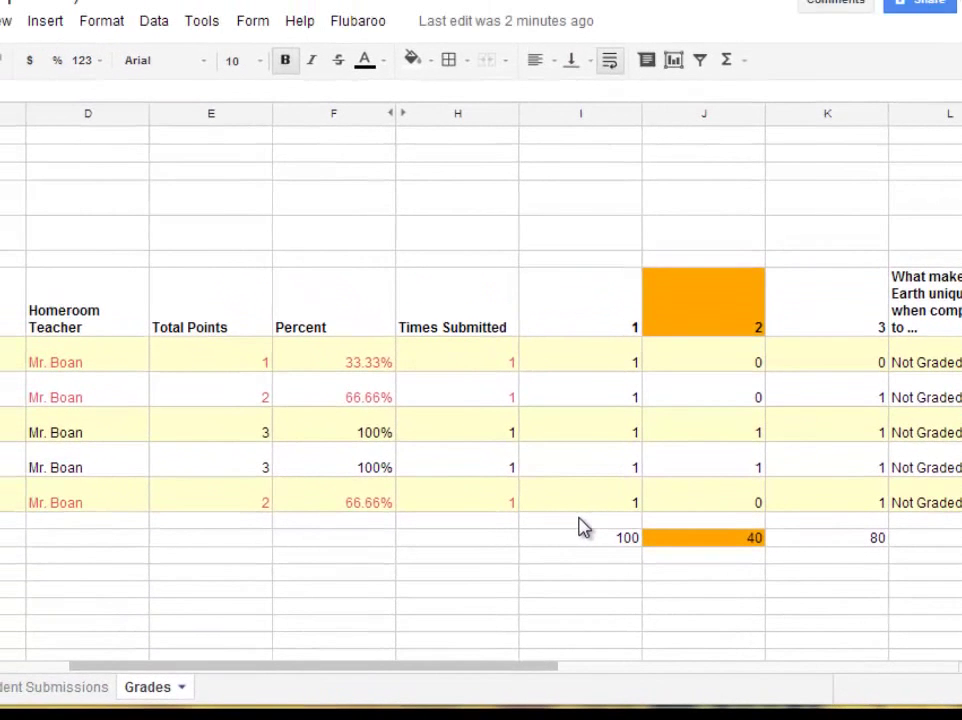